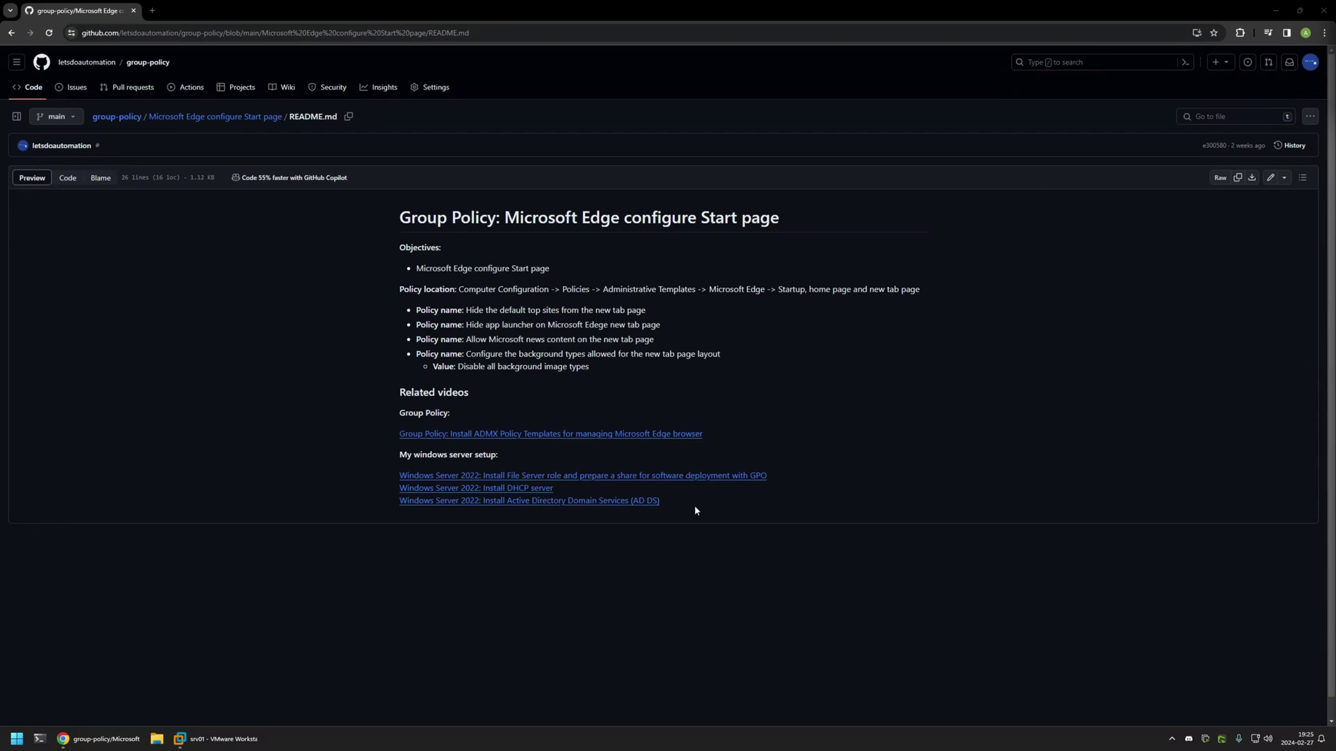
# Highlight the server setup video links, the Group Policy link, and the four policy names
pyautogui.moveTo(695, 506); pyautogui.dragTo(373, 453)
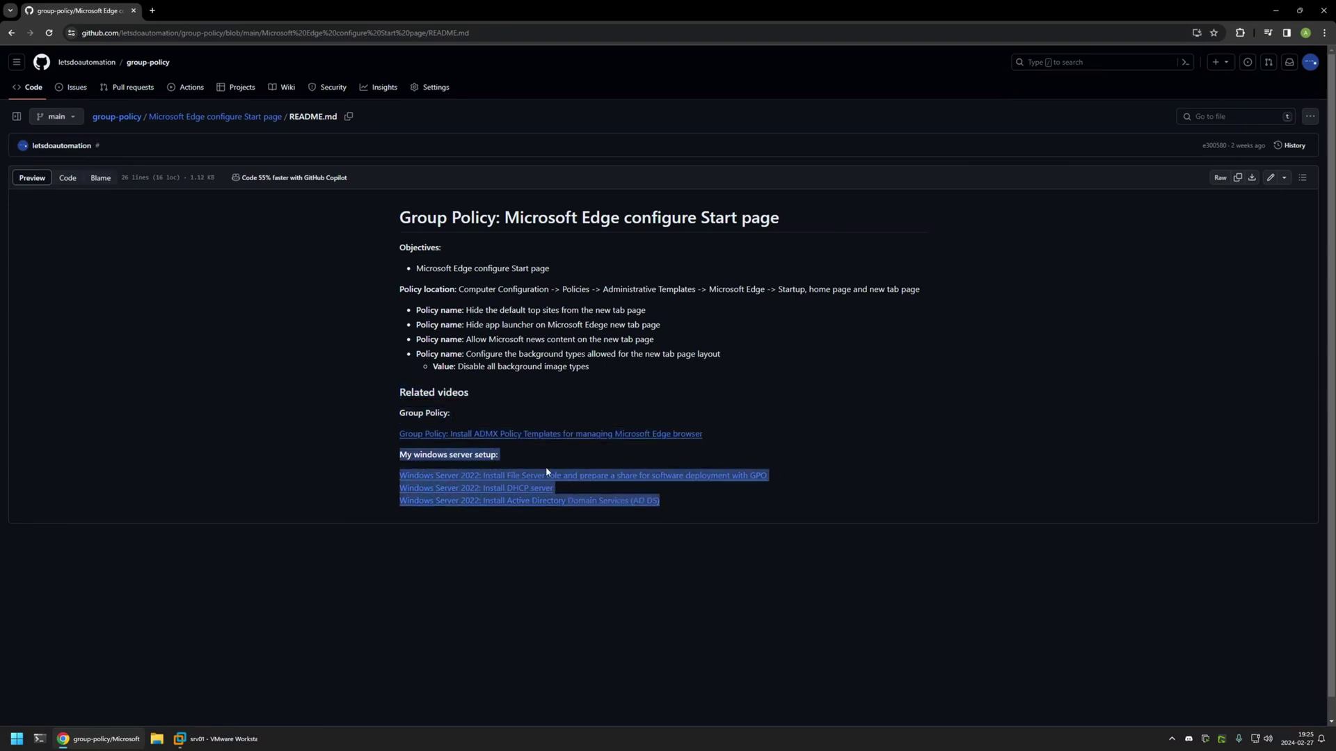
pyautogui.click(550, 464)
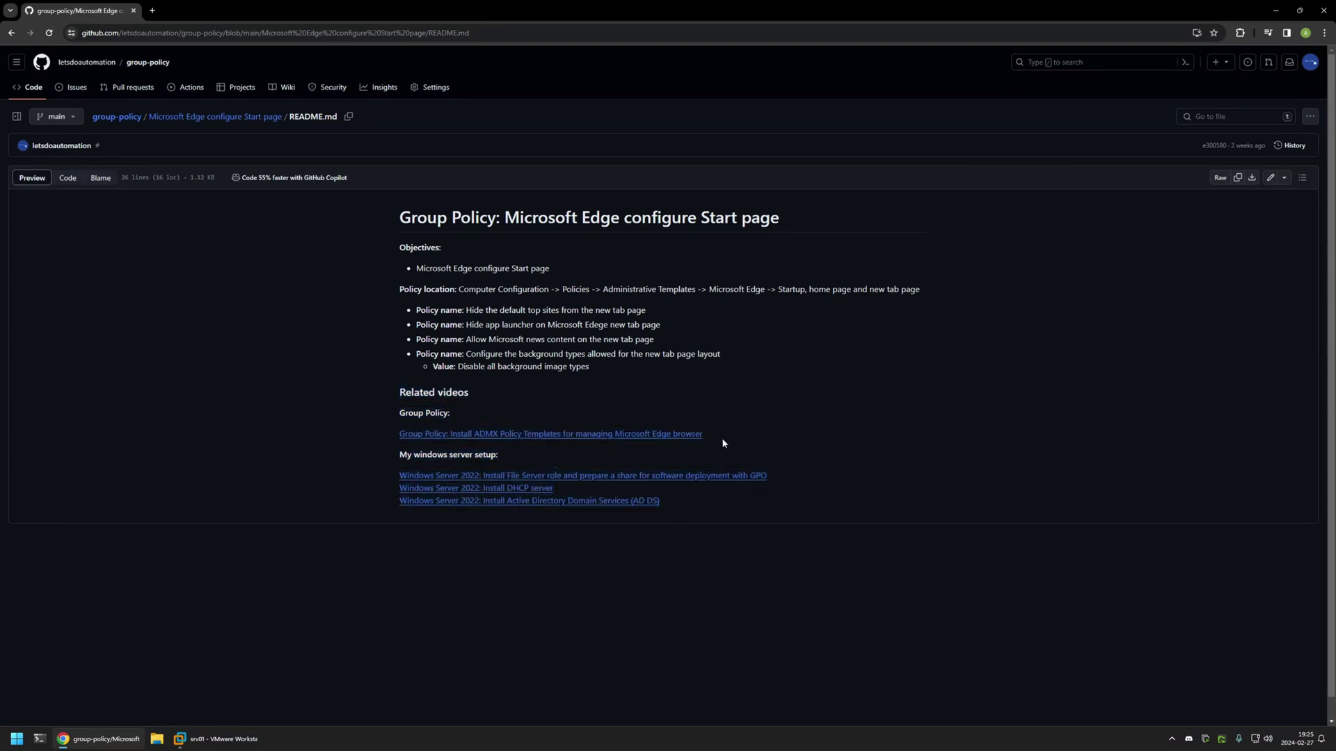
pyautogui.moveTo(723, 443); pyautogui.dragTo(599, 379)
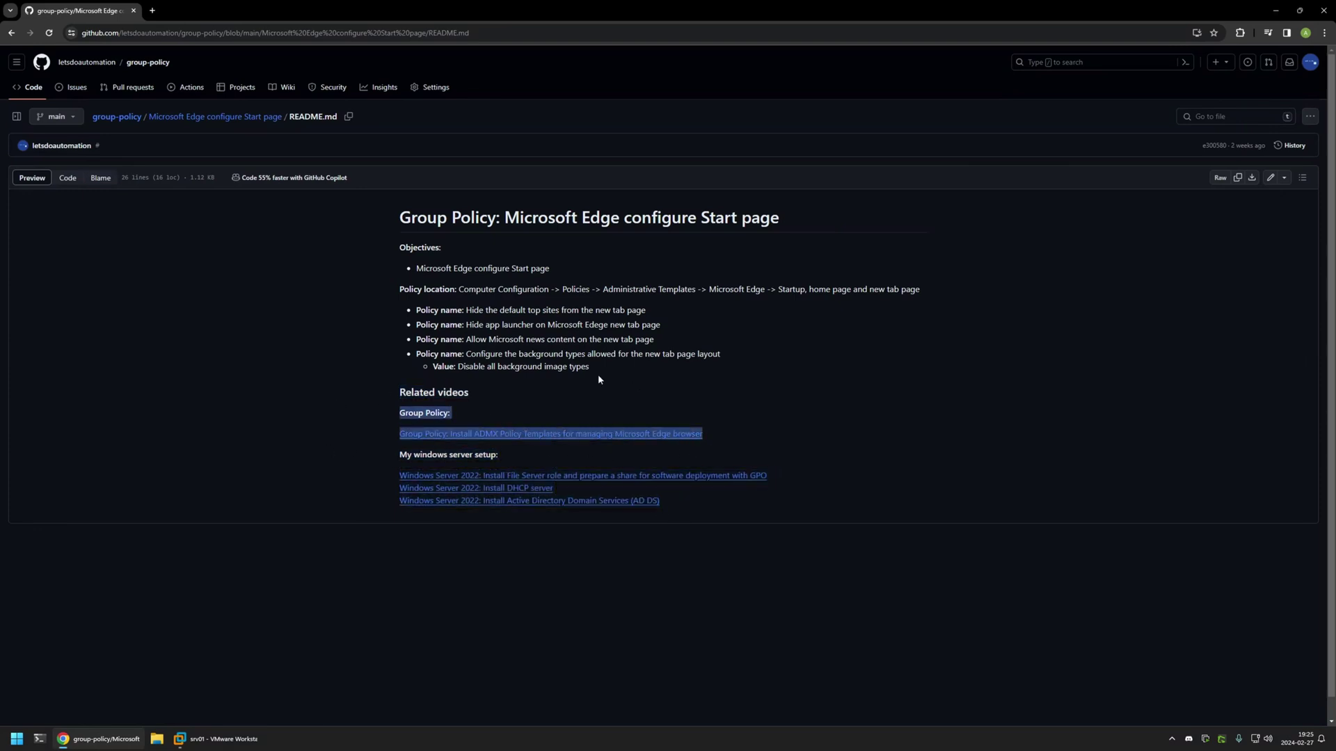
pyautogui.click(926, 293)
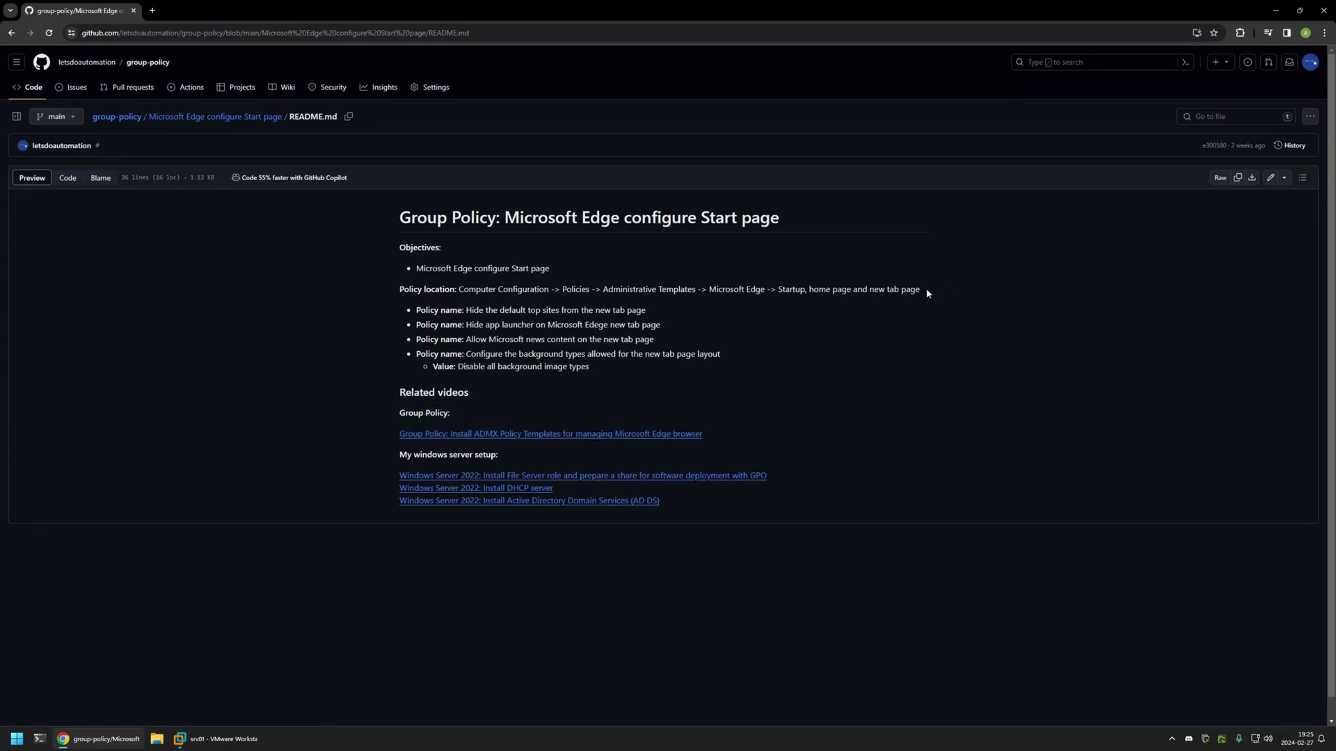
pyautogui.moveTo(606, 364); pyautogui.dragTo(533, 315)
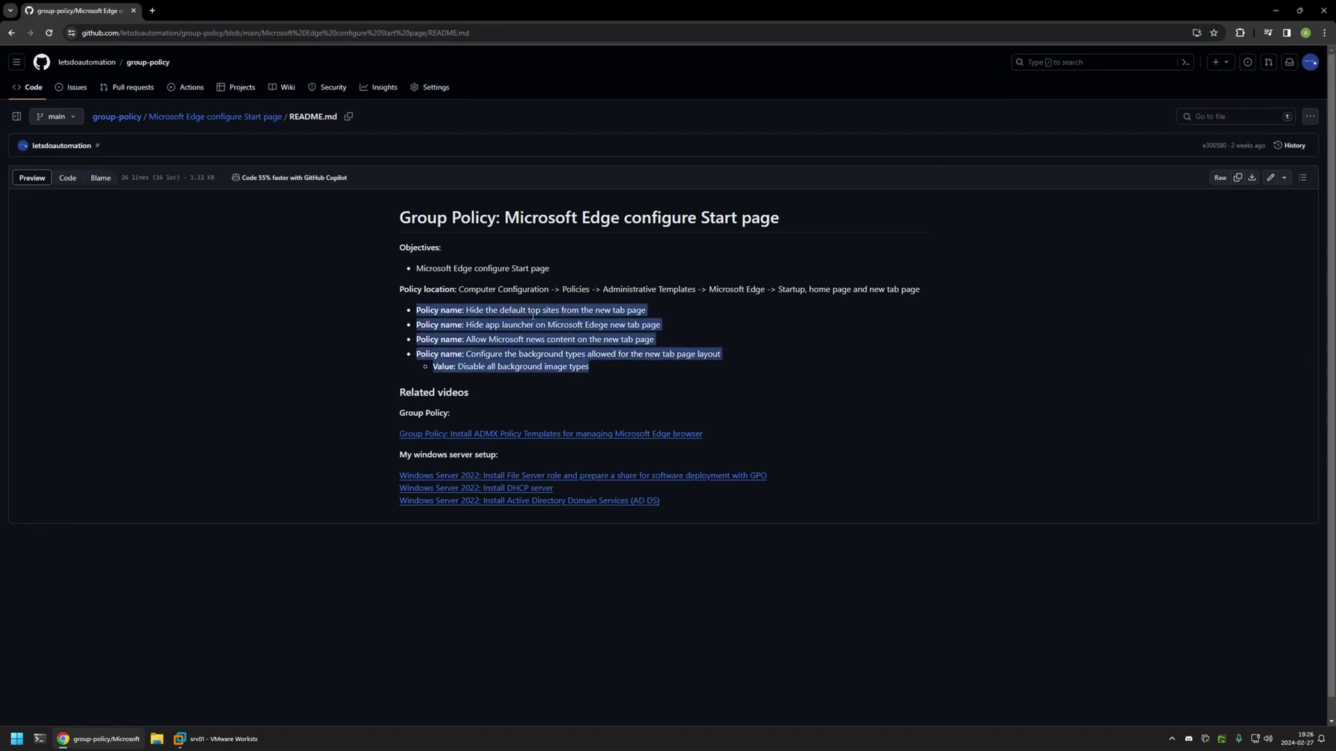
pyautogui.click(654, 312)
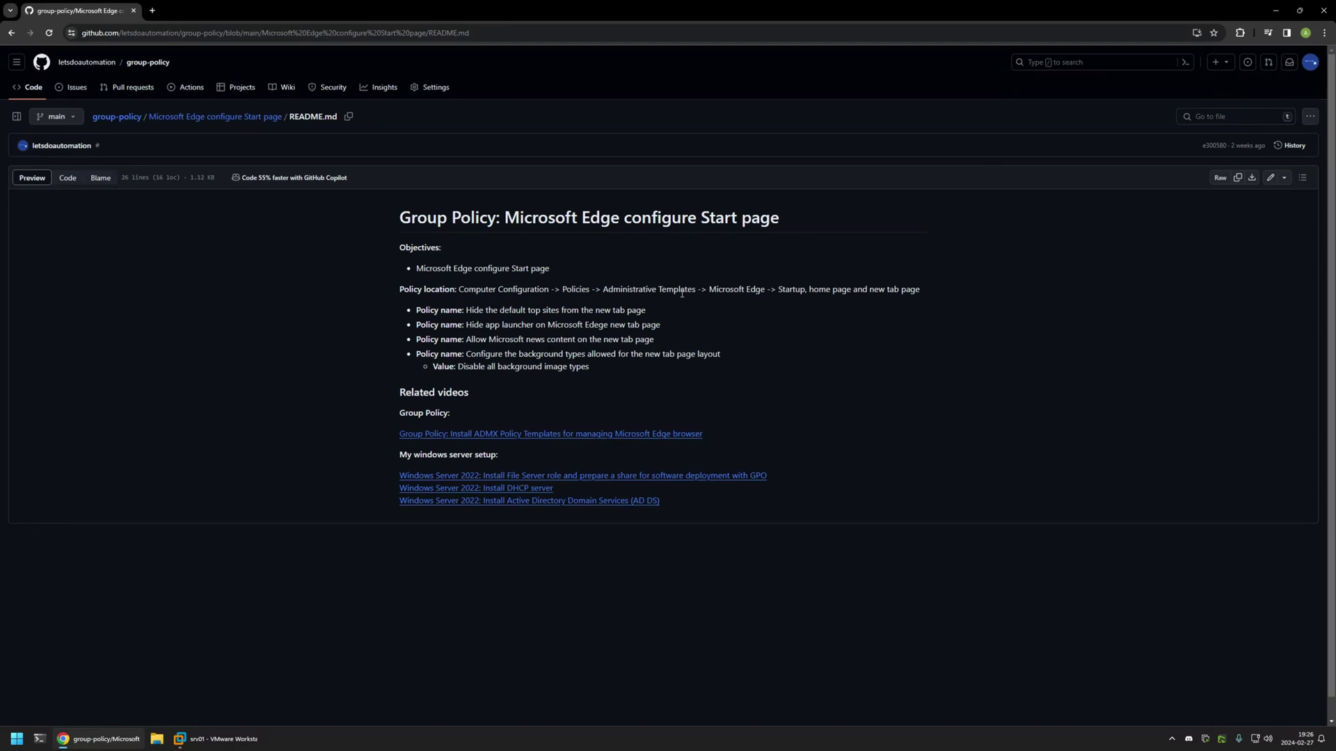
# On the server VM, launch Group Policy Management and start a new GPO named 'edge settings'
pyautogui.click(217, 739)
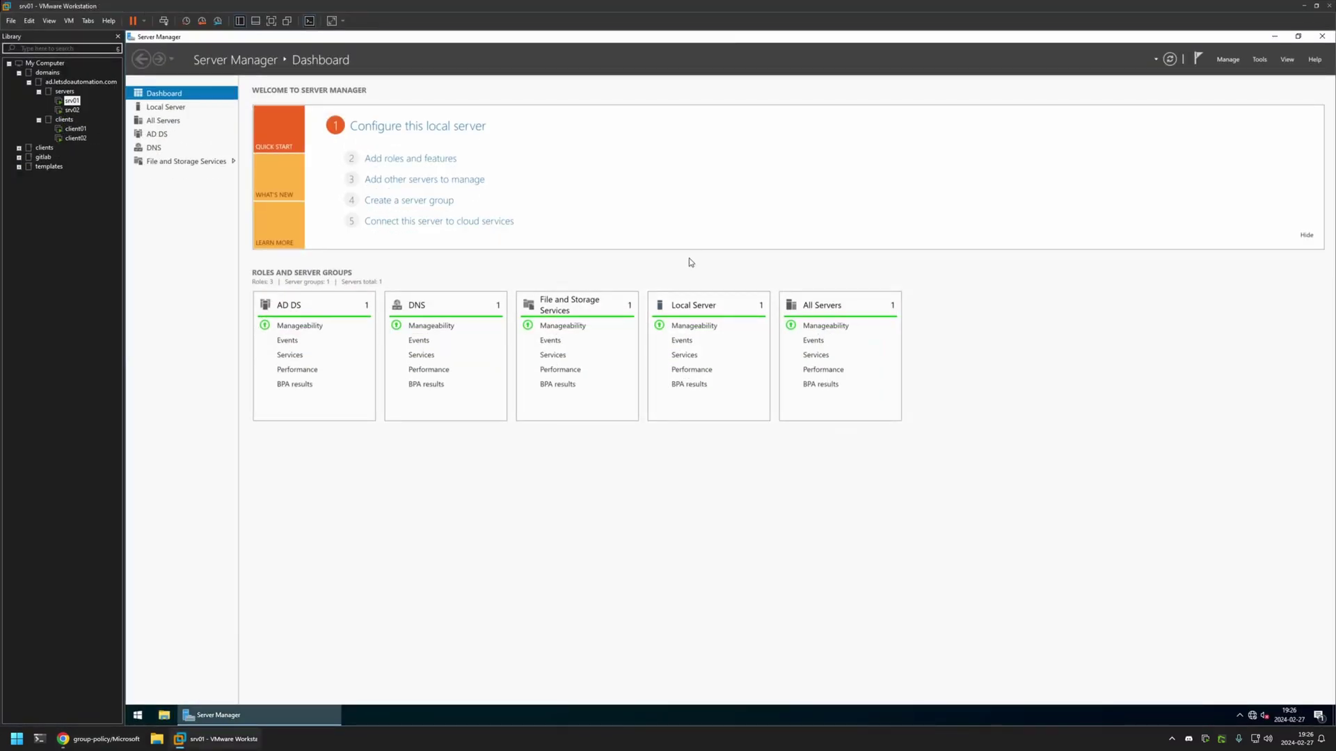
pyautogui.click(1260, 59)
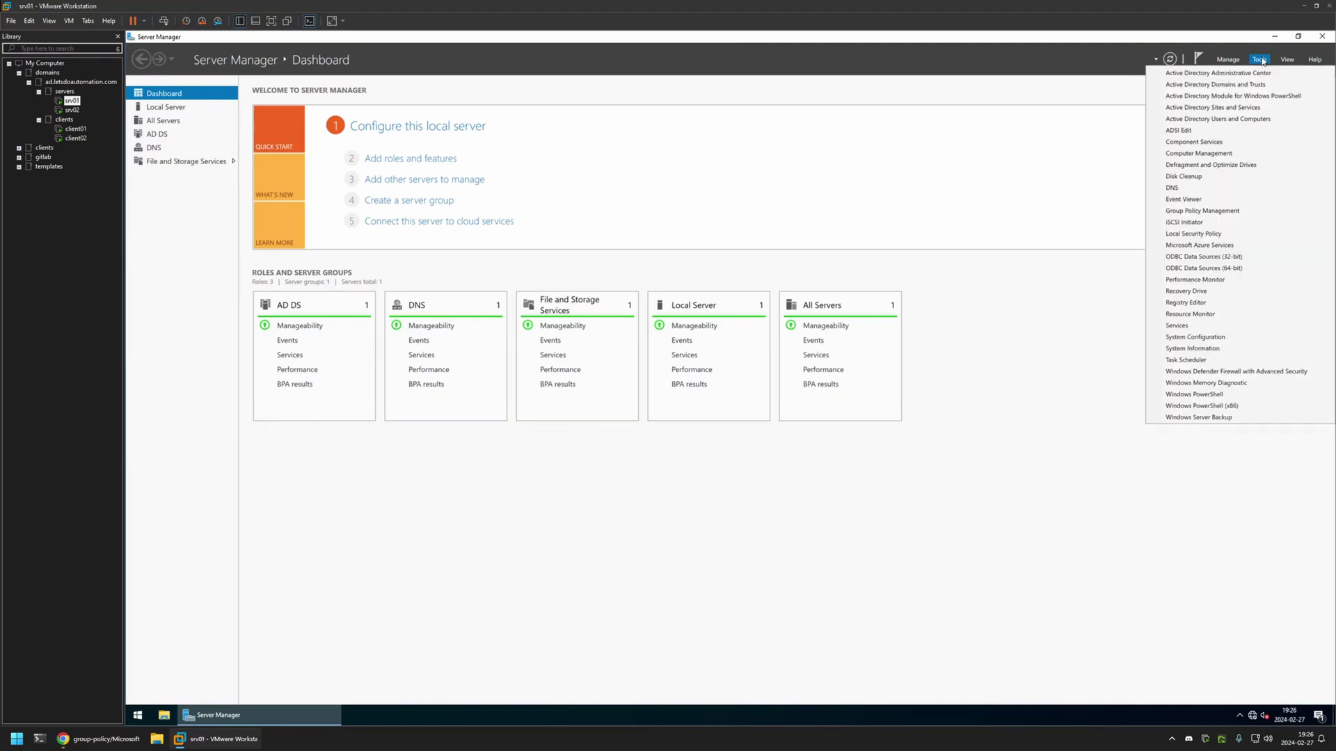
pyautogui.click(1224, 210)
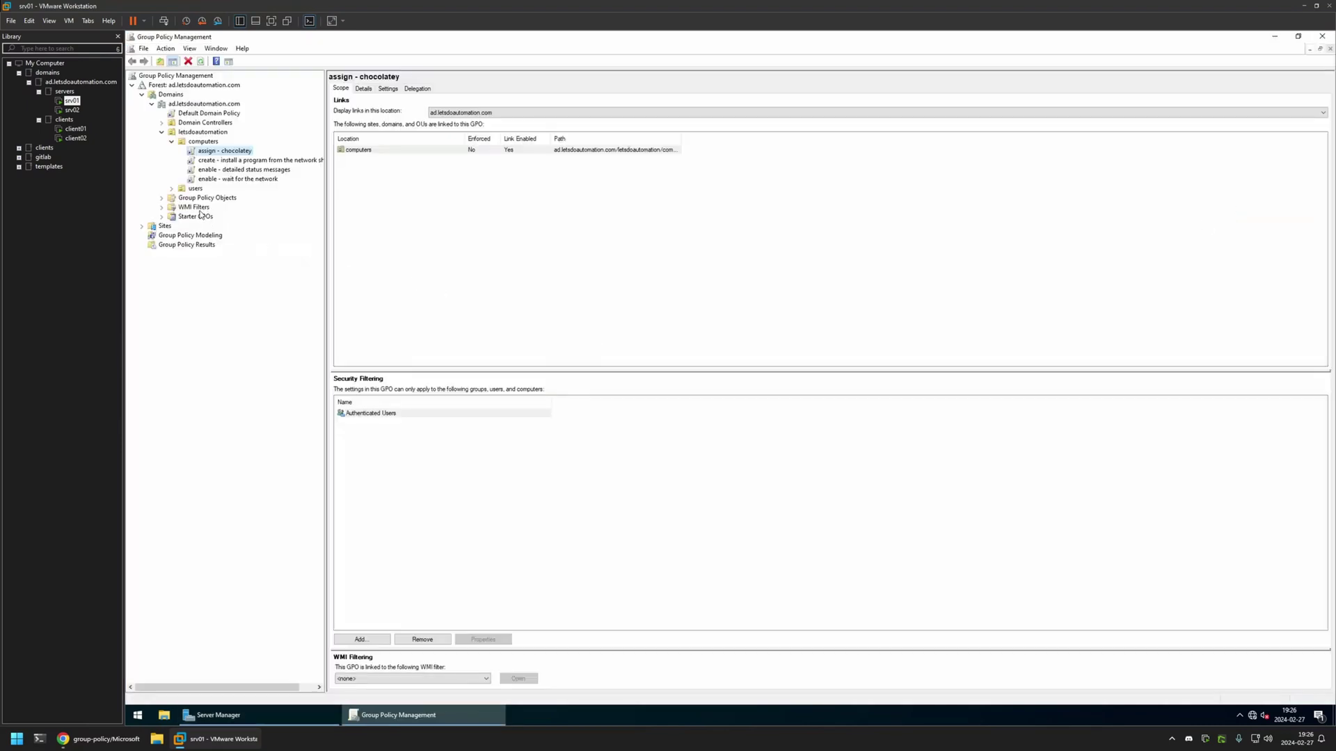
pyautogui.rightClick(202, 202)
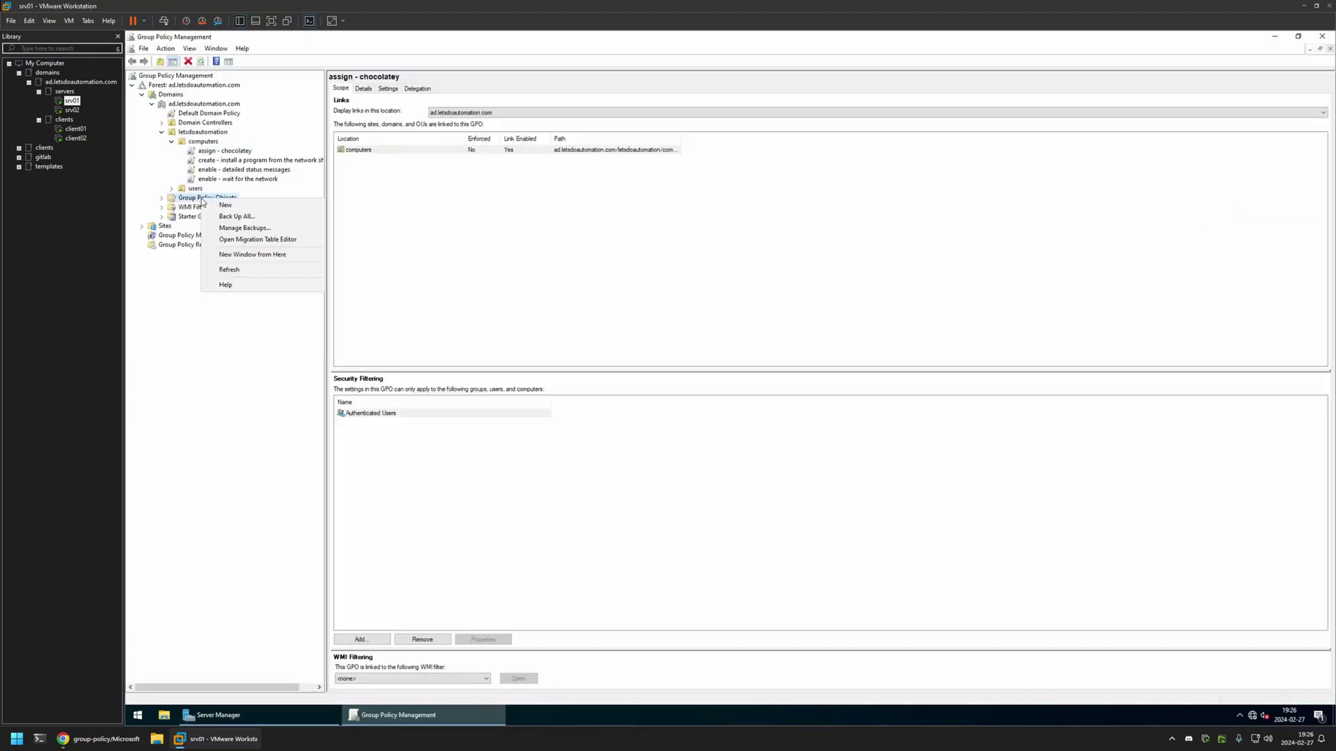
pyautogui.click(219, 204)
pyautogui.write('e')
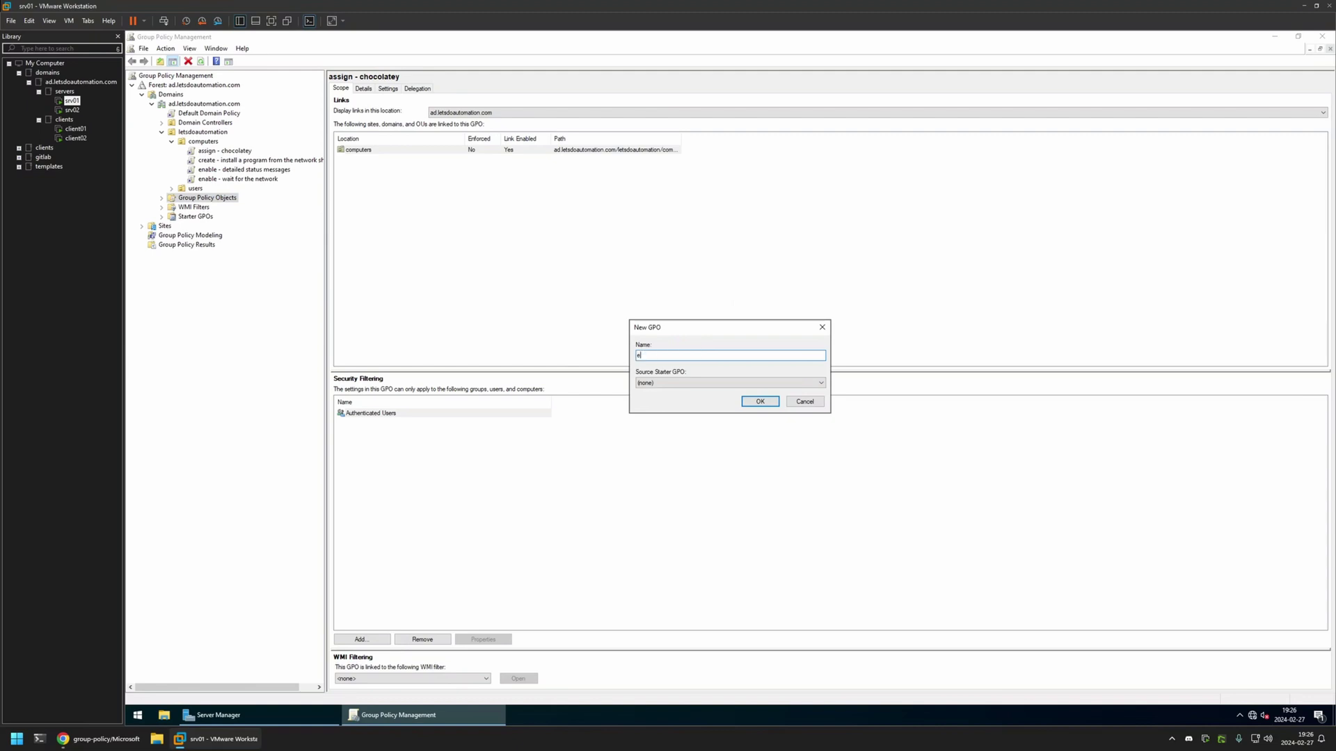
pyautogui.write('dge settings')
# Create the 'edge settings' GPO and open it in the Group Policy Management Editor
pyautogui.click(805, 401)
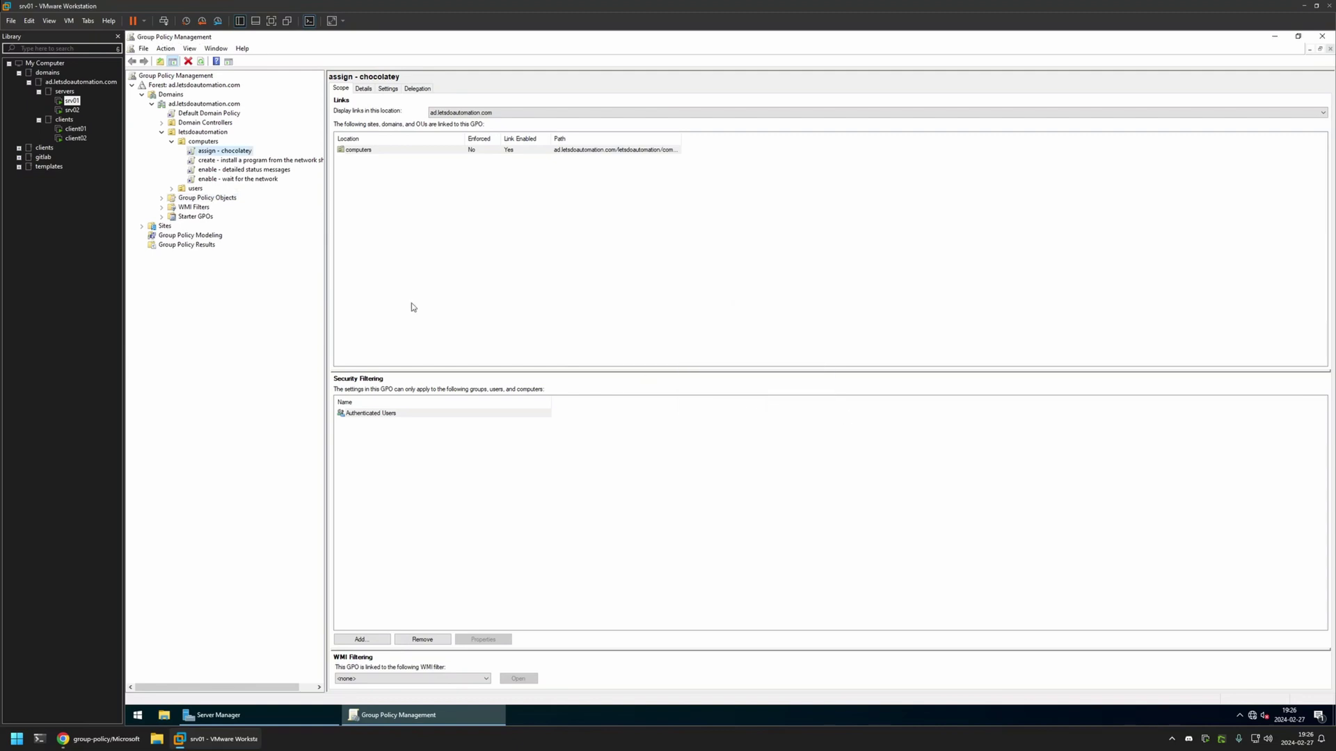
pyautogui.click(162, 199)
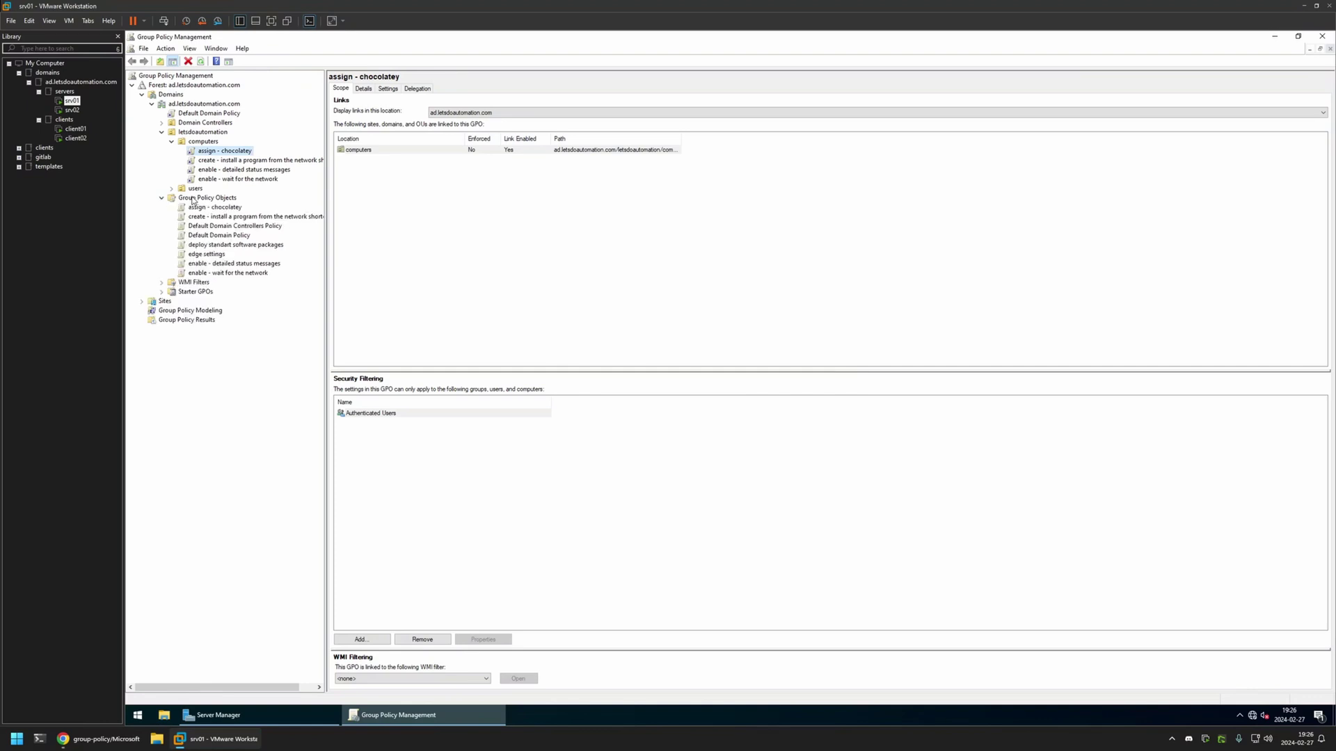
pyautogui.click(207, 255)
pyautogui.rightClick(208, 256)
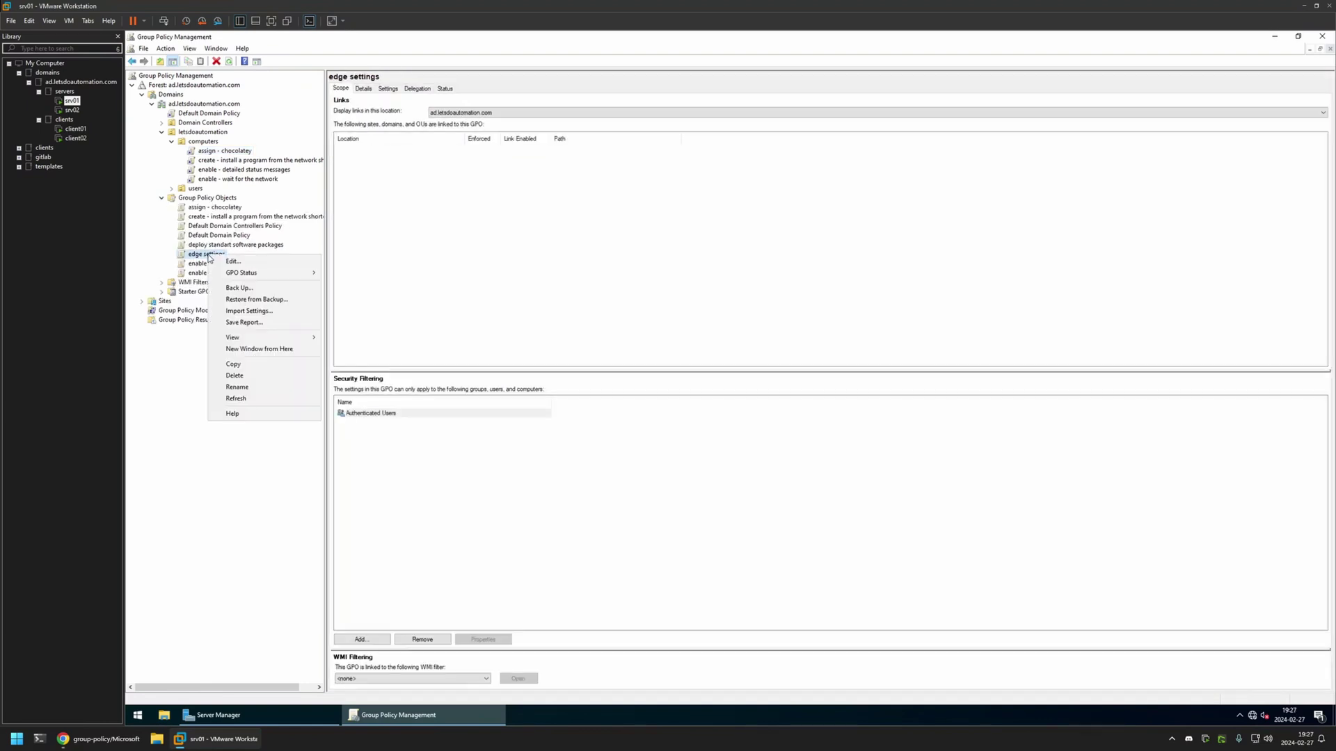
pyautogui.click(228, 262)
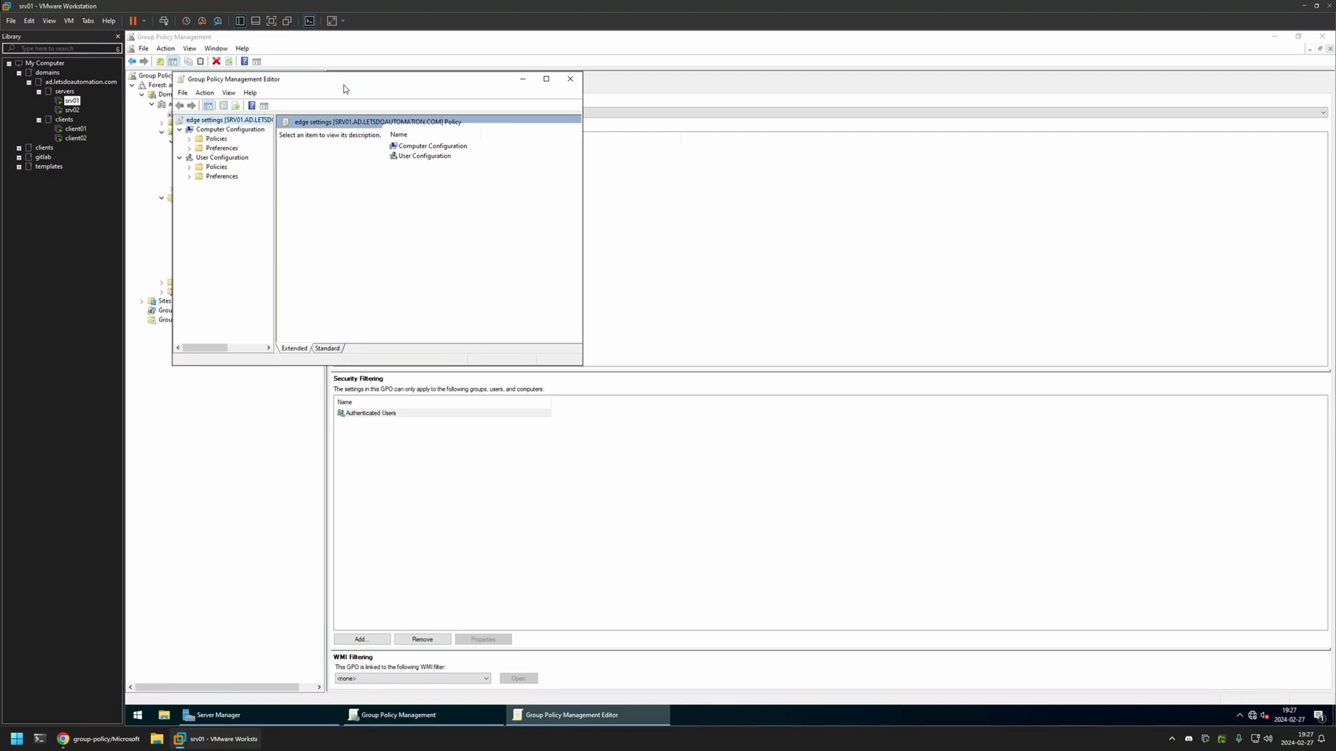
# Browse to Computer Configuration > Policies > Administrative Templates > Microsoft Edge with the editor maximized
pyautogui.moveTo(347, 83); pyautogui.dragTo(649, 153)
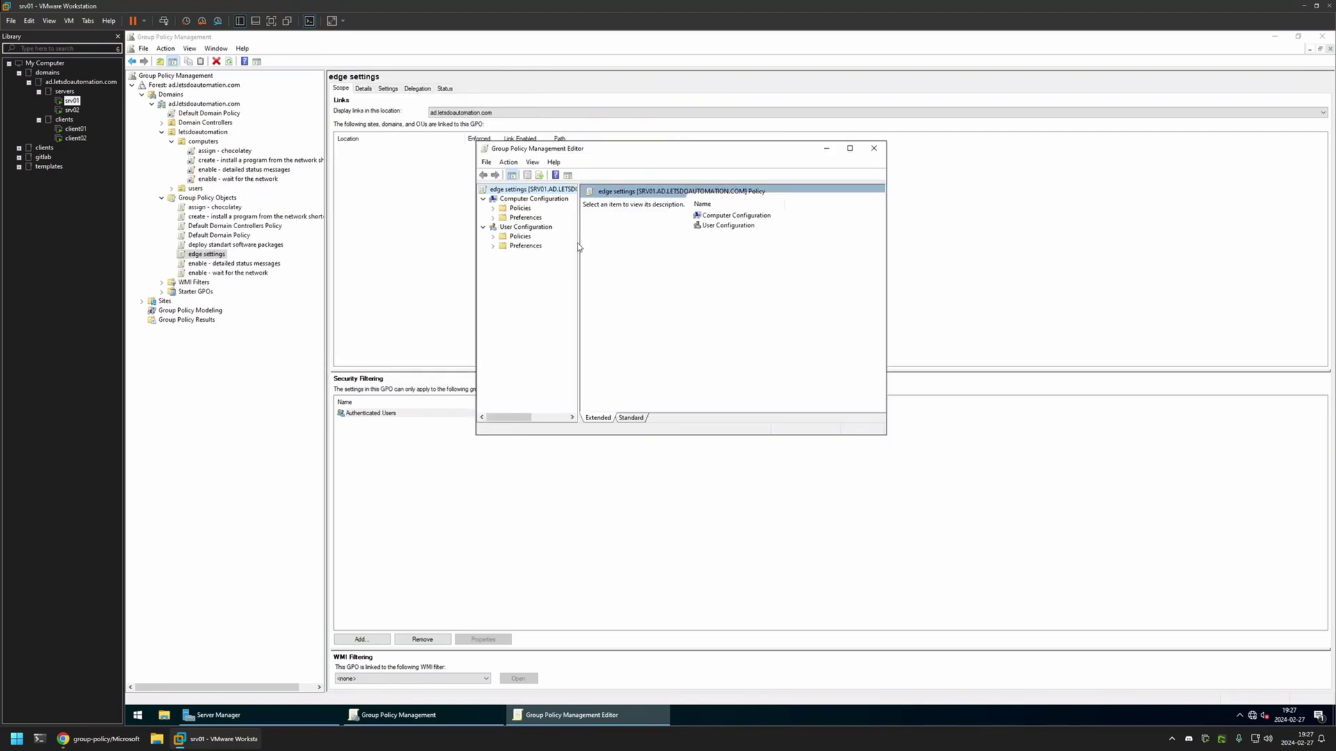
pyautogui.moveTo(579, 242); pyautogui.dragTo(800, 243)
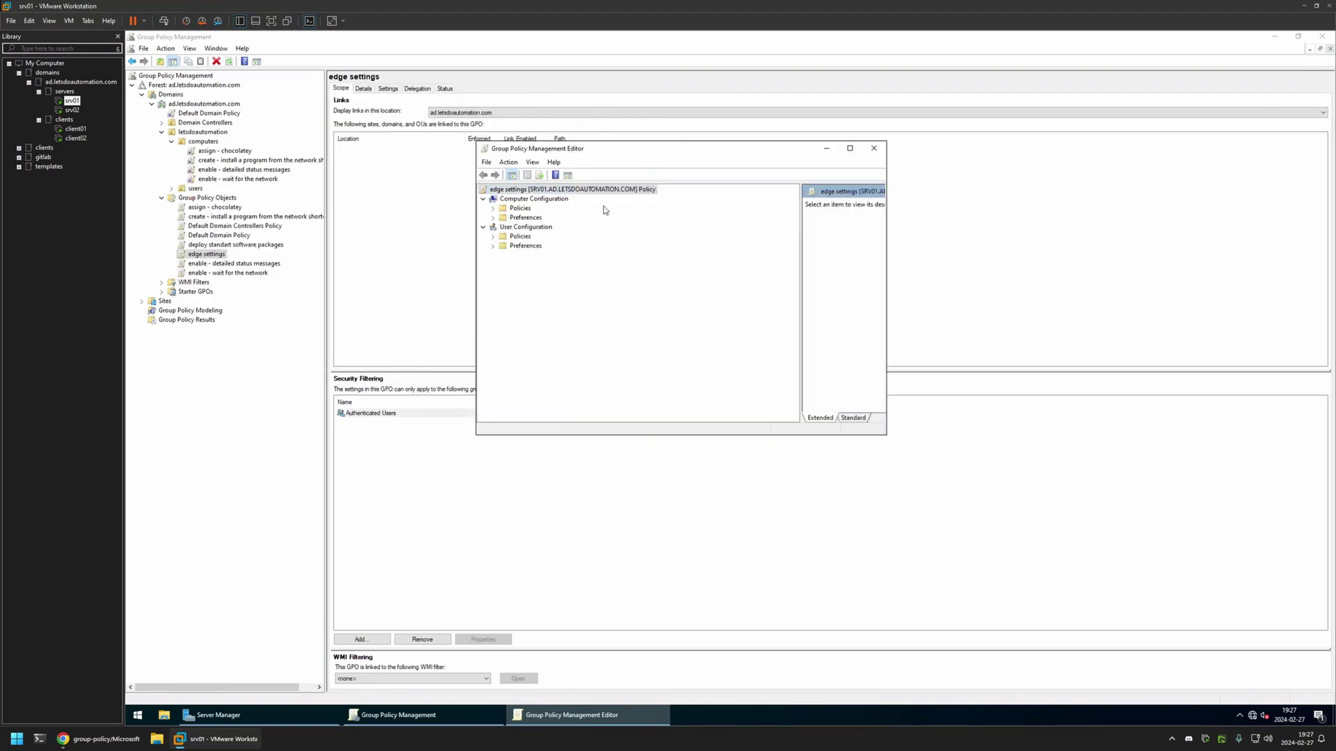
pyautogui.click(534, 198)
pyautogui.click(493, 209)
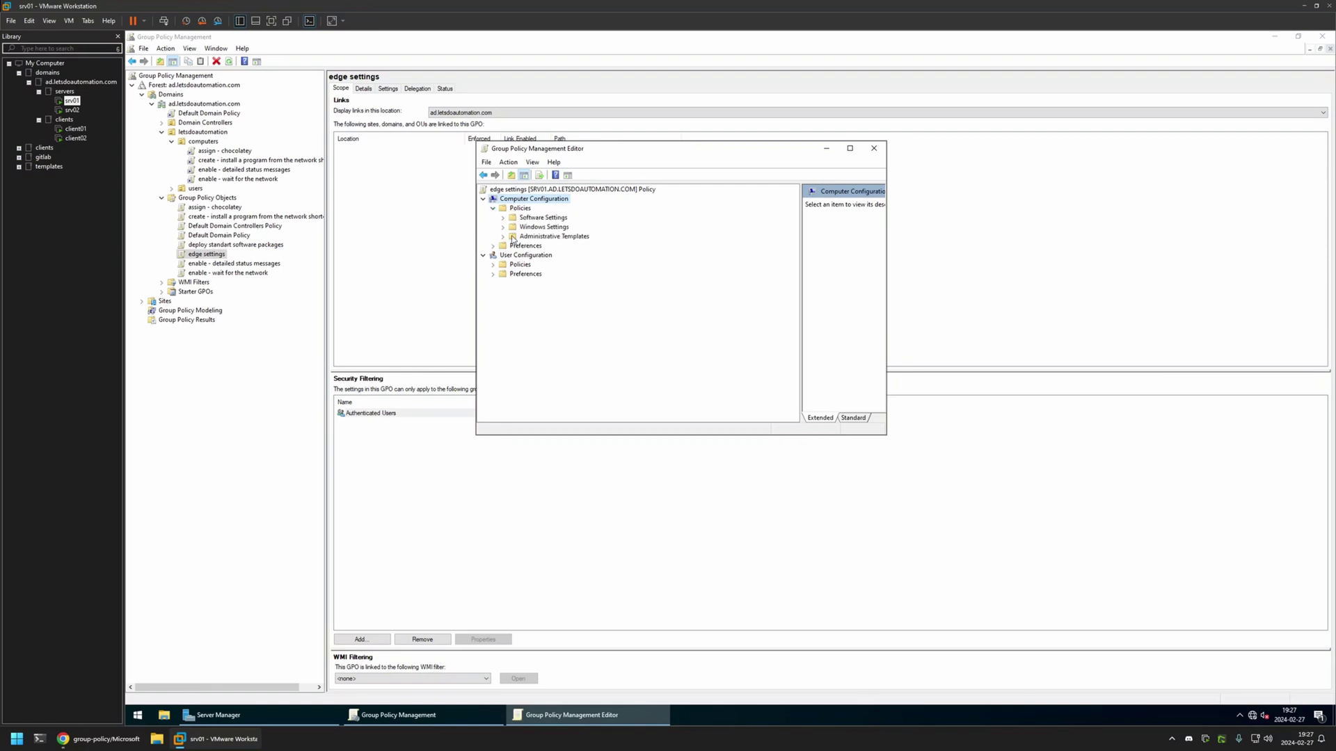
pyautogui.click(503, 237)
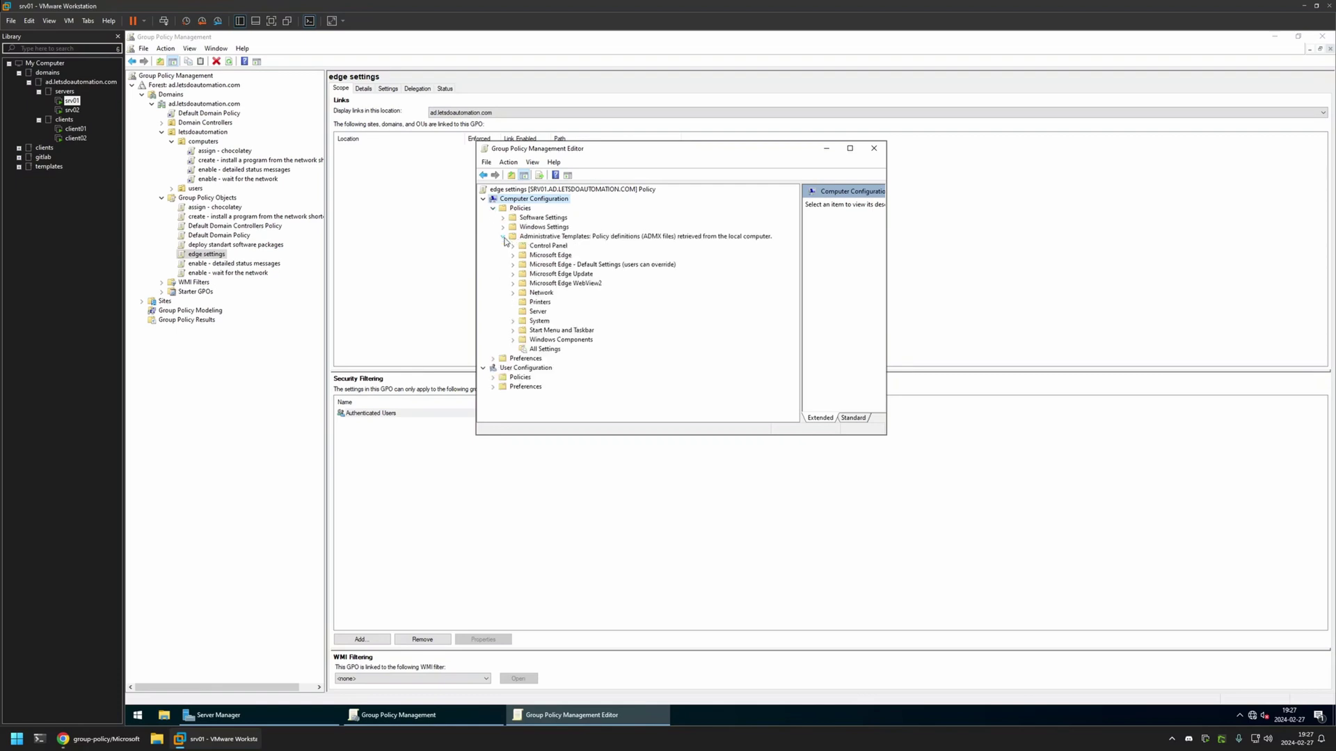
pyautogui.click(550, 255)
pyautogui.click(850, 148)
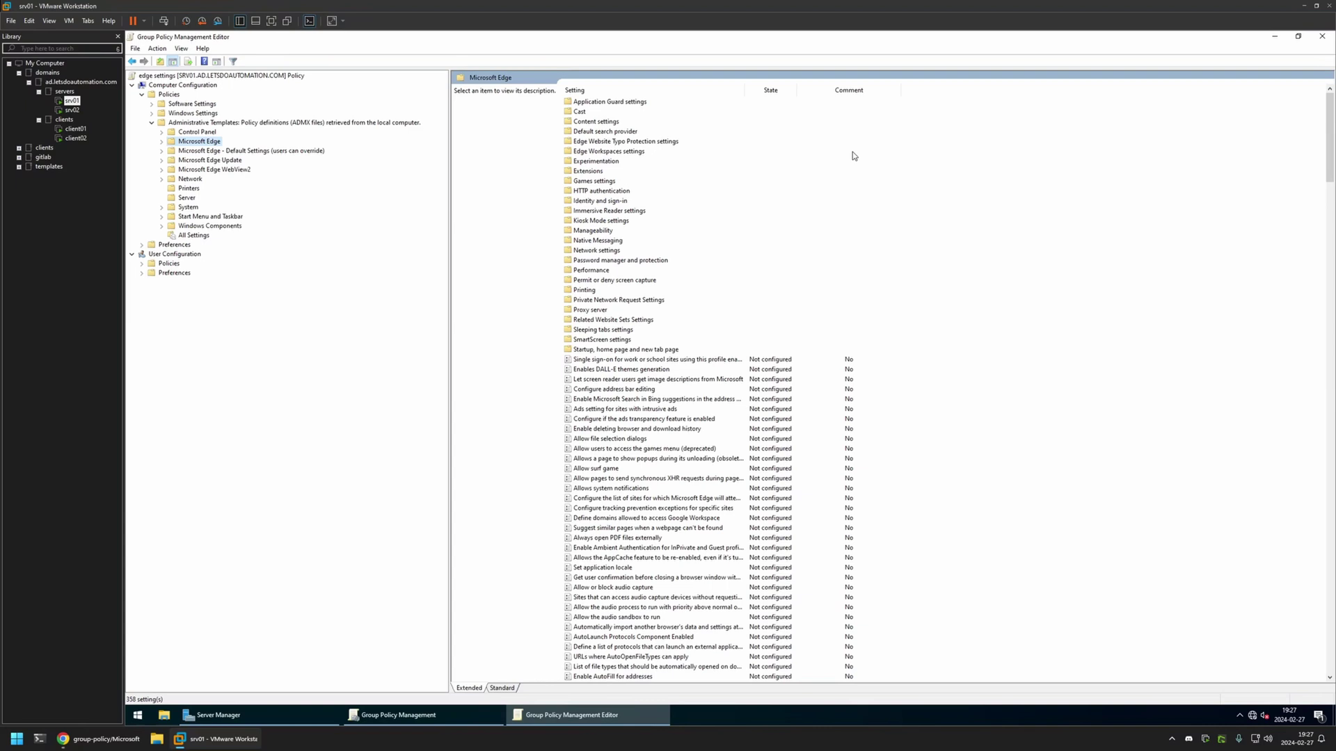
pyautogui.click(598, 350)
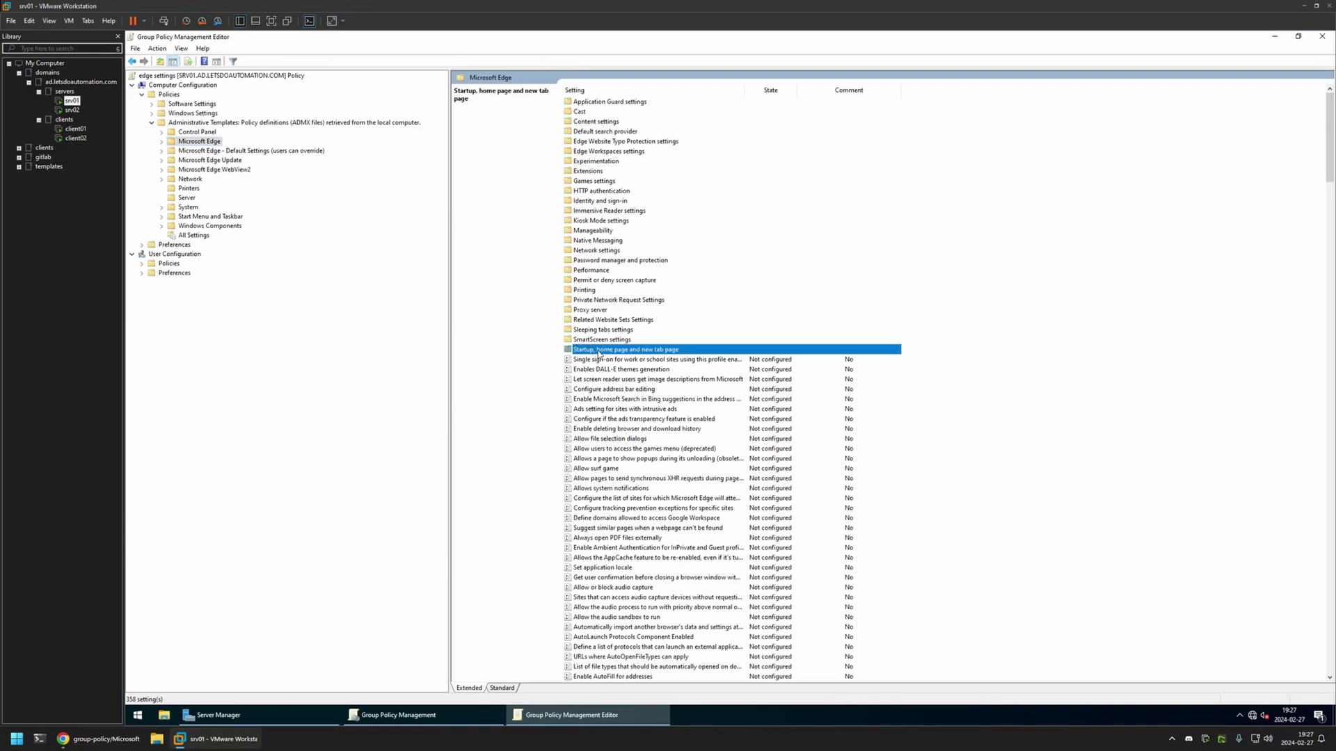
# Under Startup, home page and new tab page, set background types to 'Disable all background image types'
pyautogui.doubleClick(609, 350)
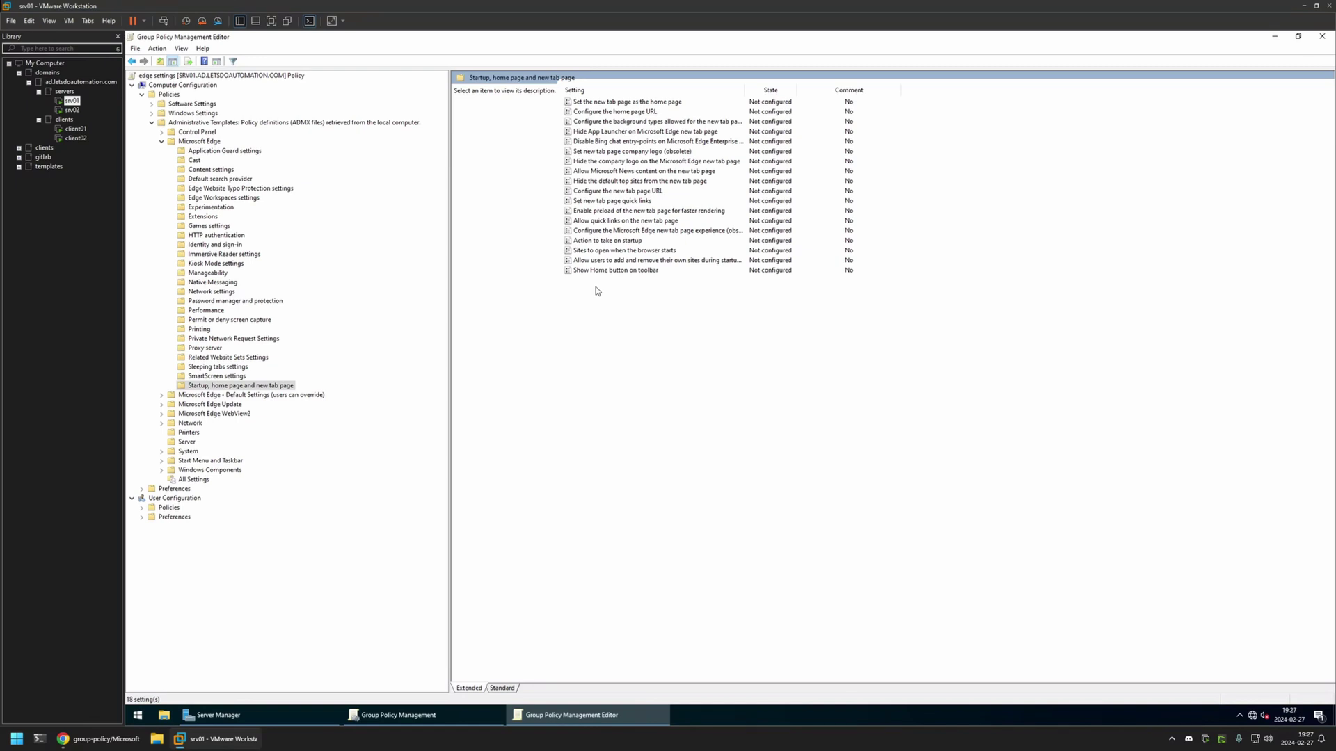
pyautogui.click(628, 123)
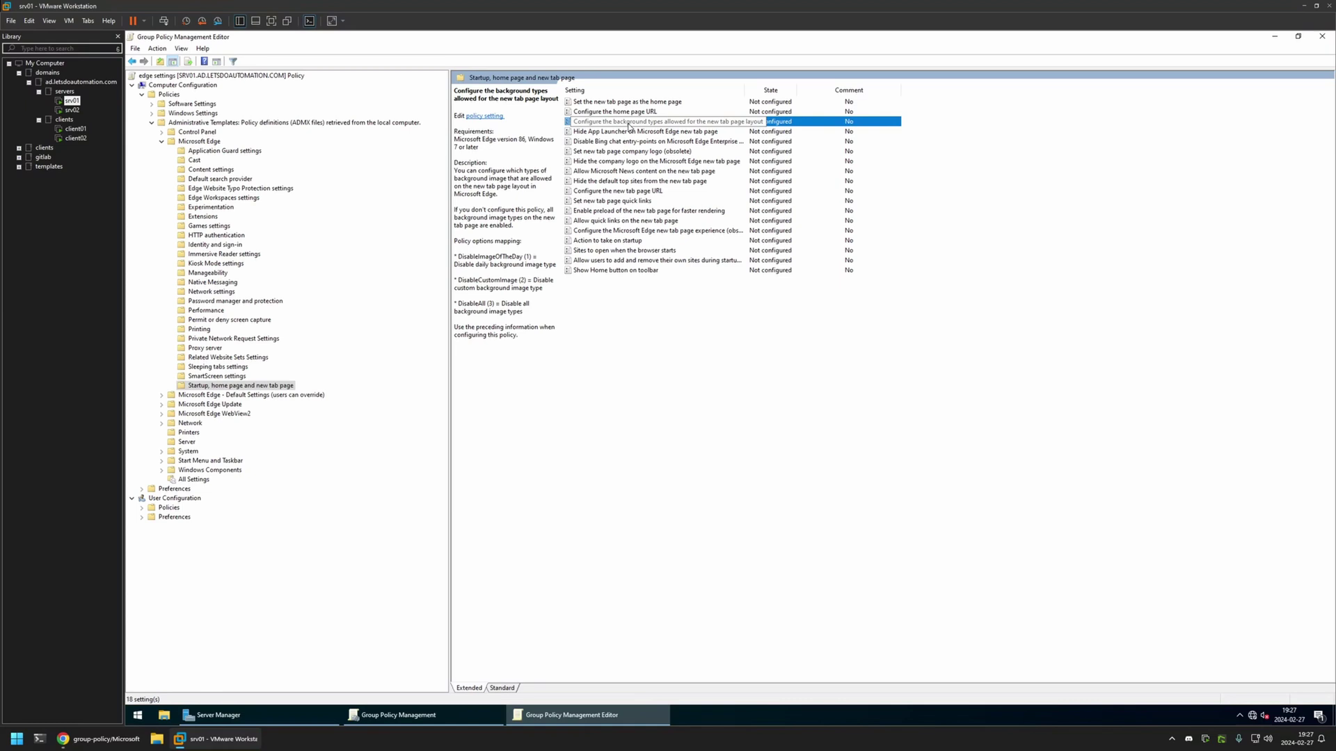
pyautogui.doubleClick(628, 122)
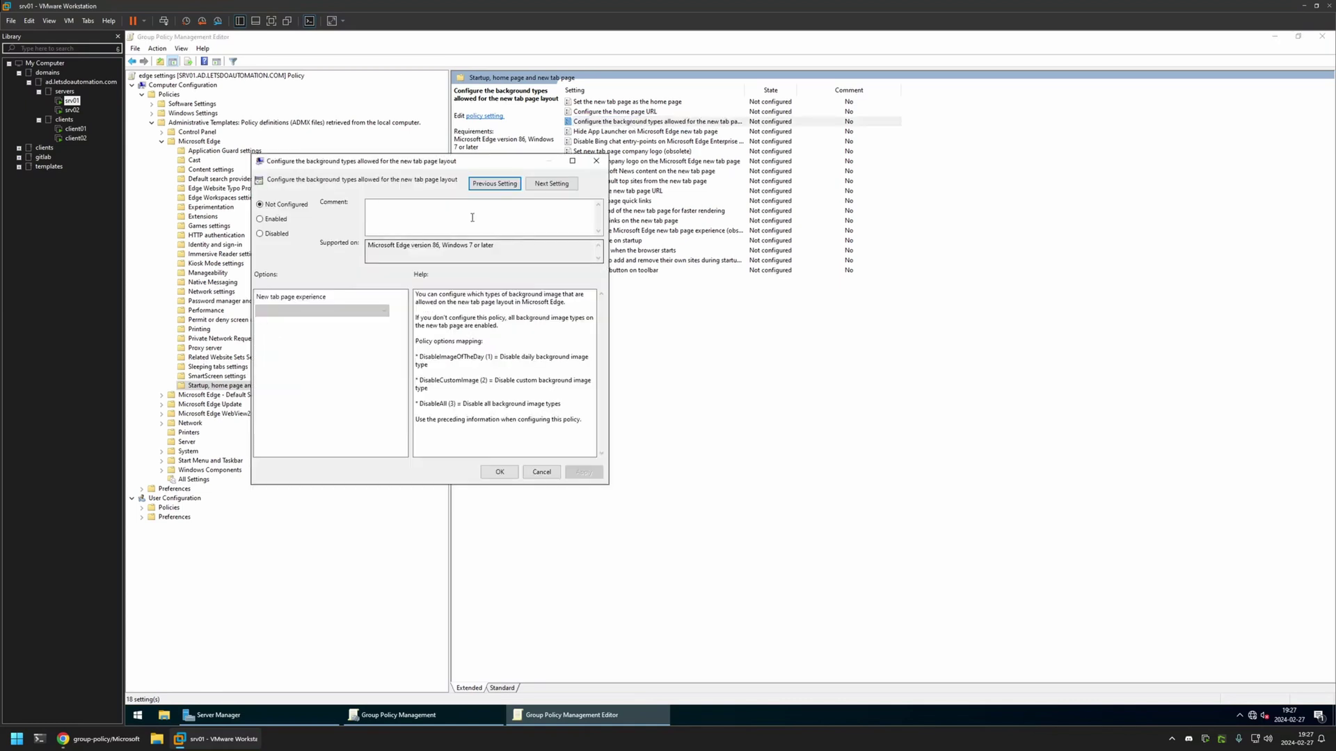
pyautogui.click(490, 232)
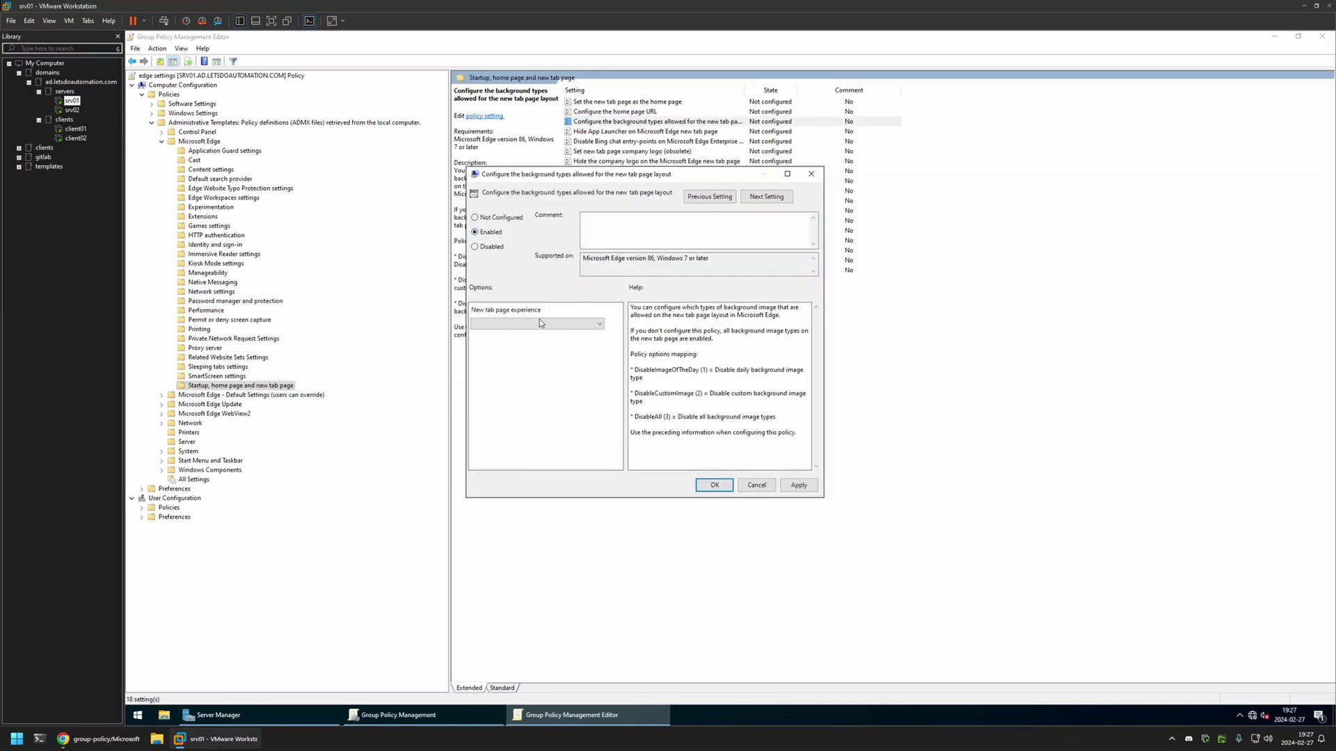
pyautogui.click(543, 324)
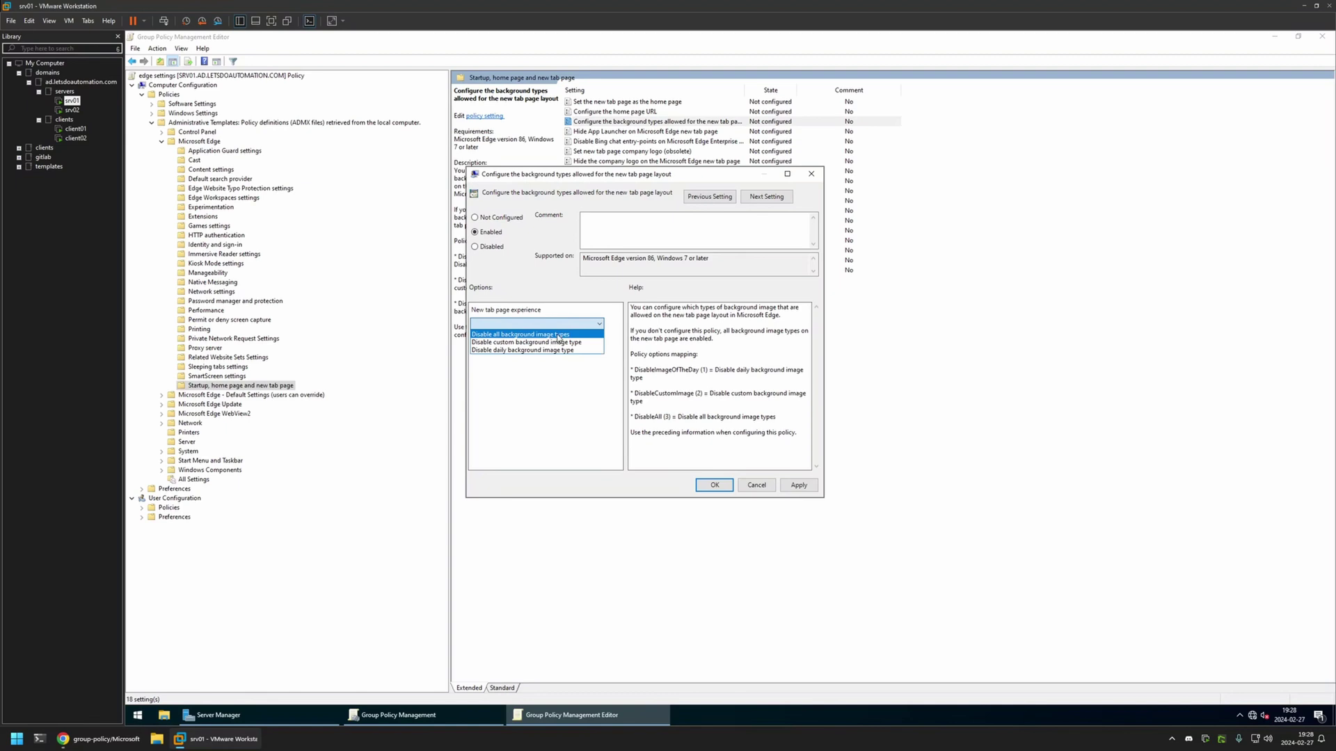
pyautogui.click(559, 336)
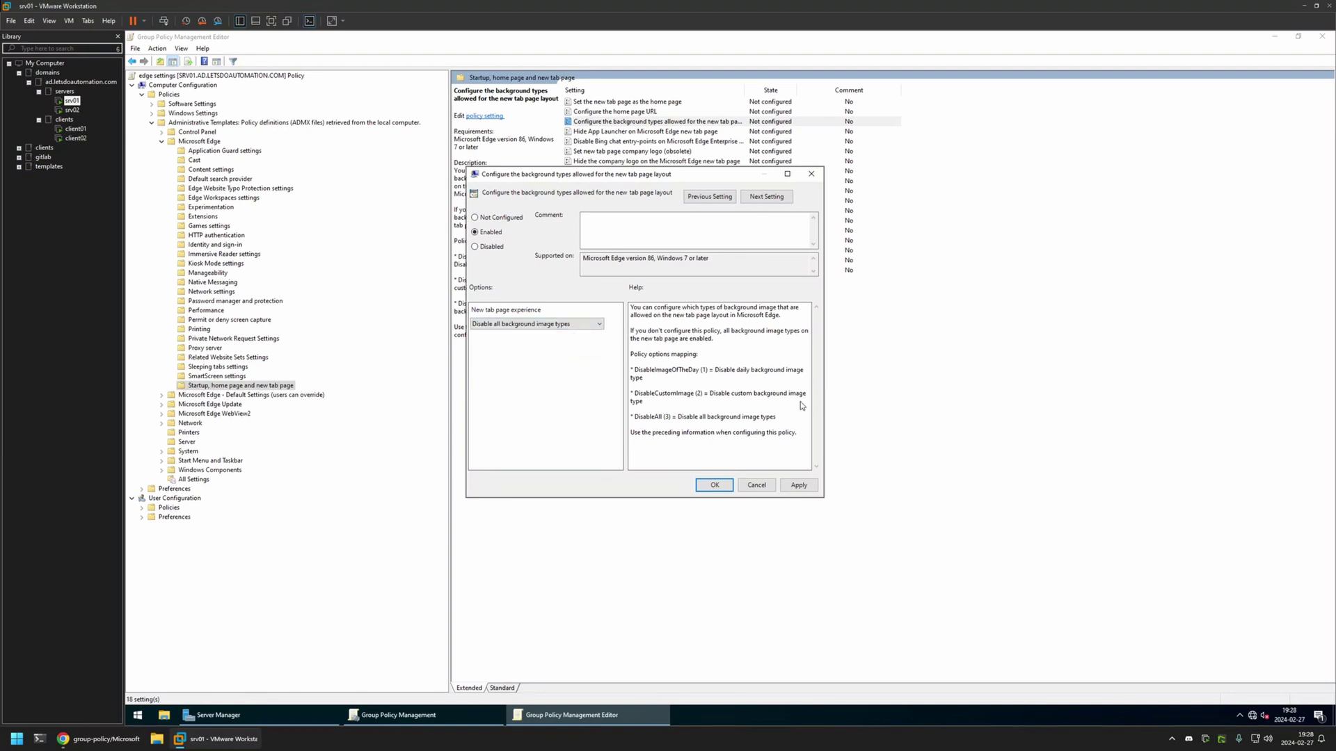
pyautogui.click(799, 485)
pyautogui.click(715, 485)
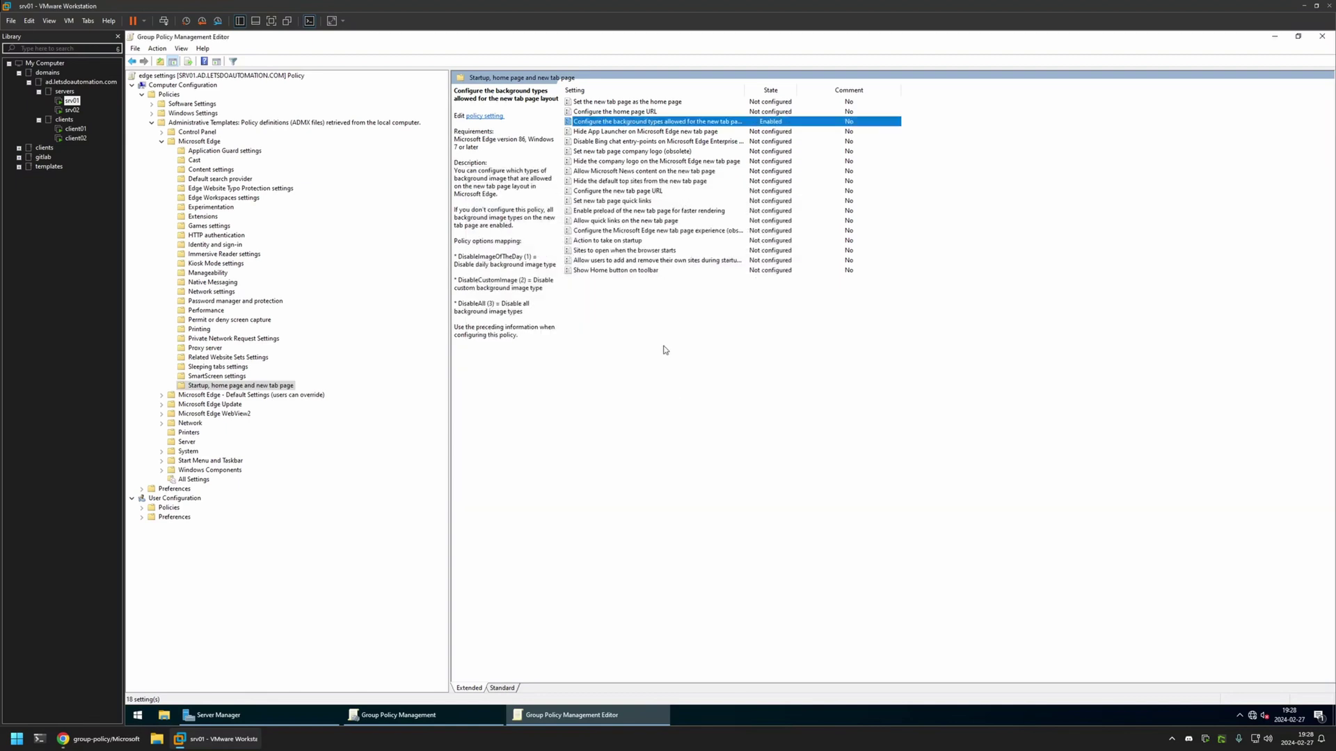
# Enable the Hide App Launcher policy
pyautogui.doubleClick(621, 133)
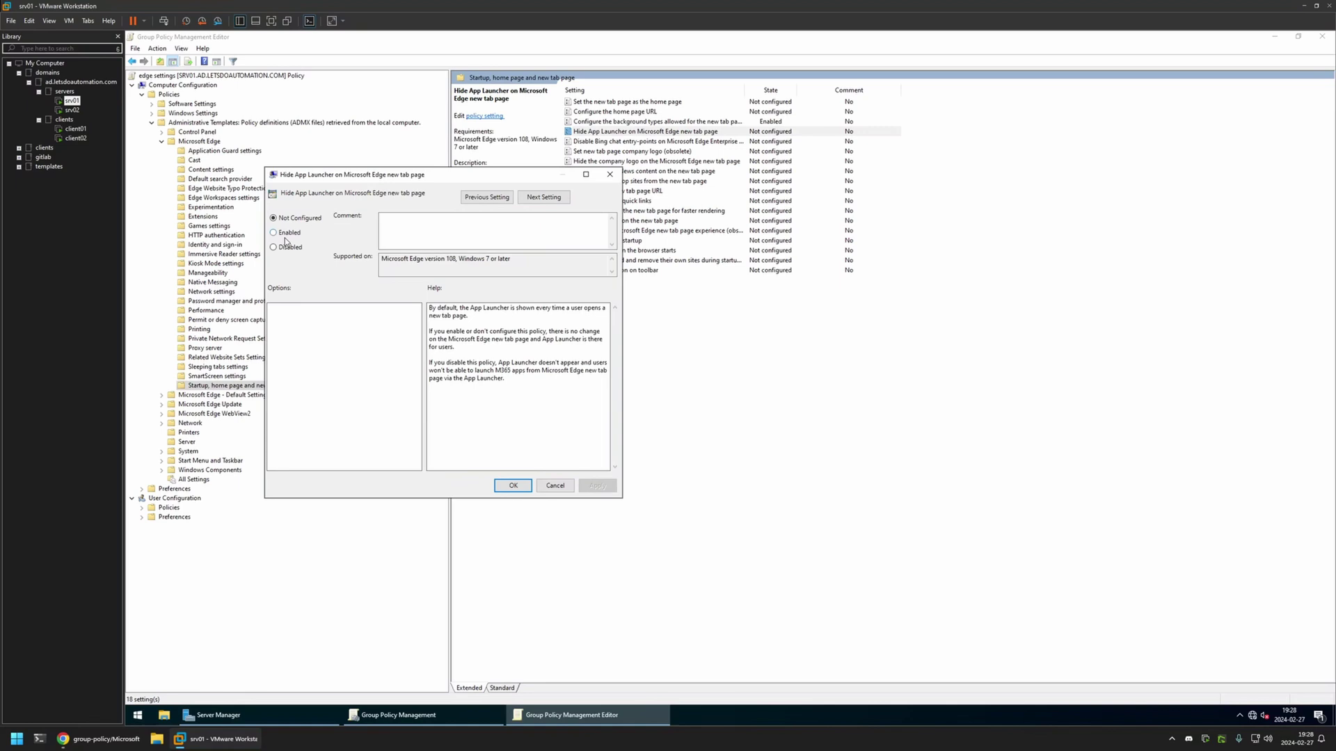
pyautogui.click(284, 233)
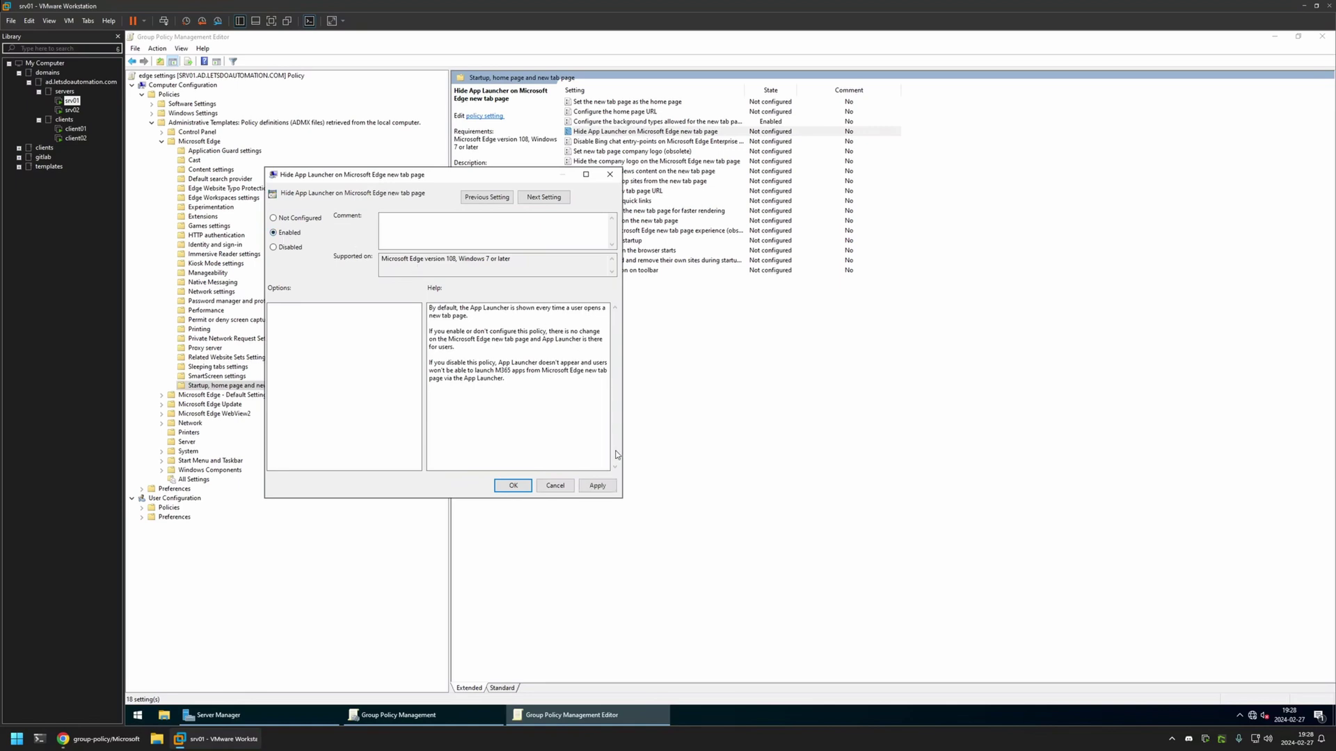
pyautogui.click(513, 485)
pyautogui.click(631, 284)
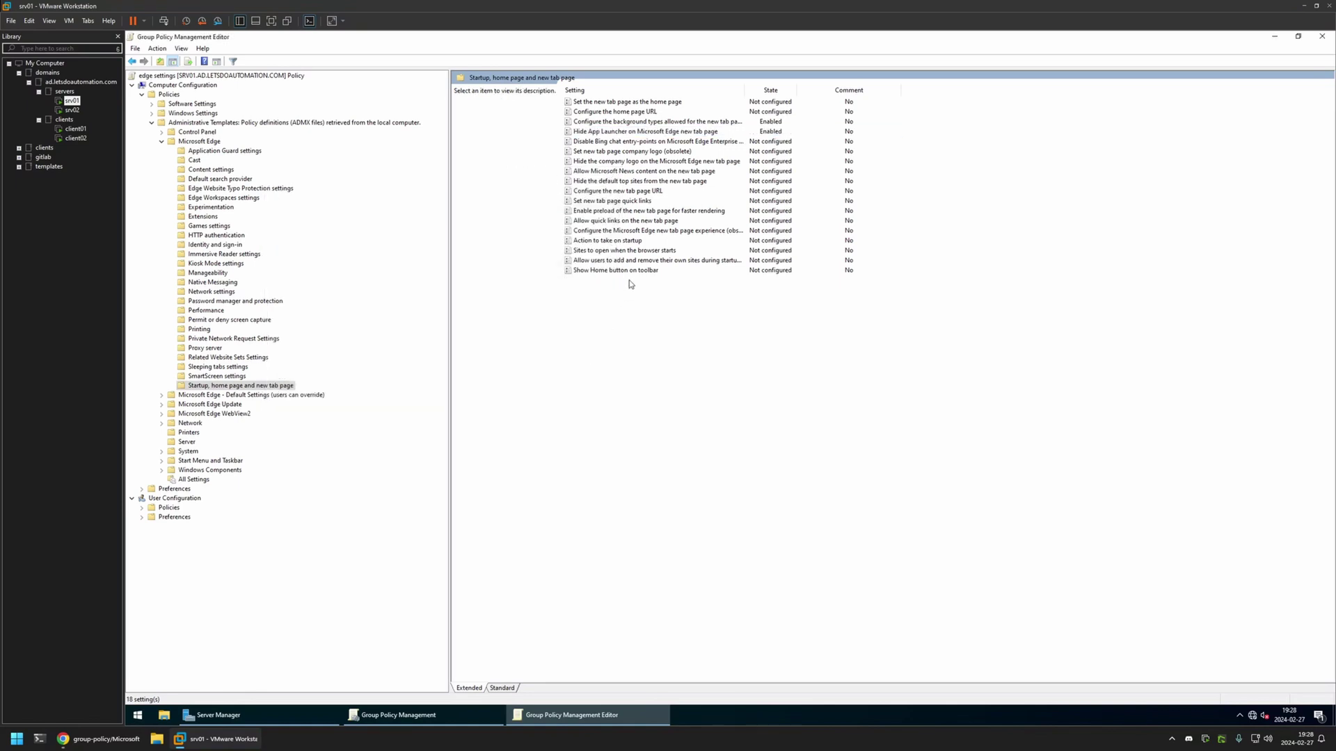
# Set Allow Microsoft News content to Disabled
pyautogui.doubleClick(599, 174)
pyautogui.click(305, 262)
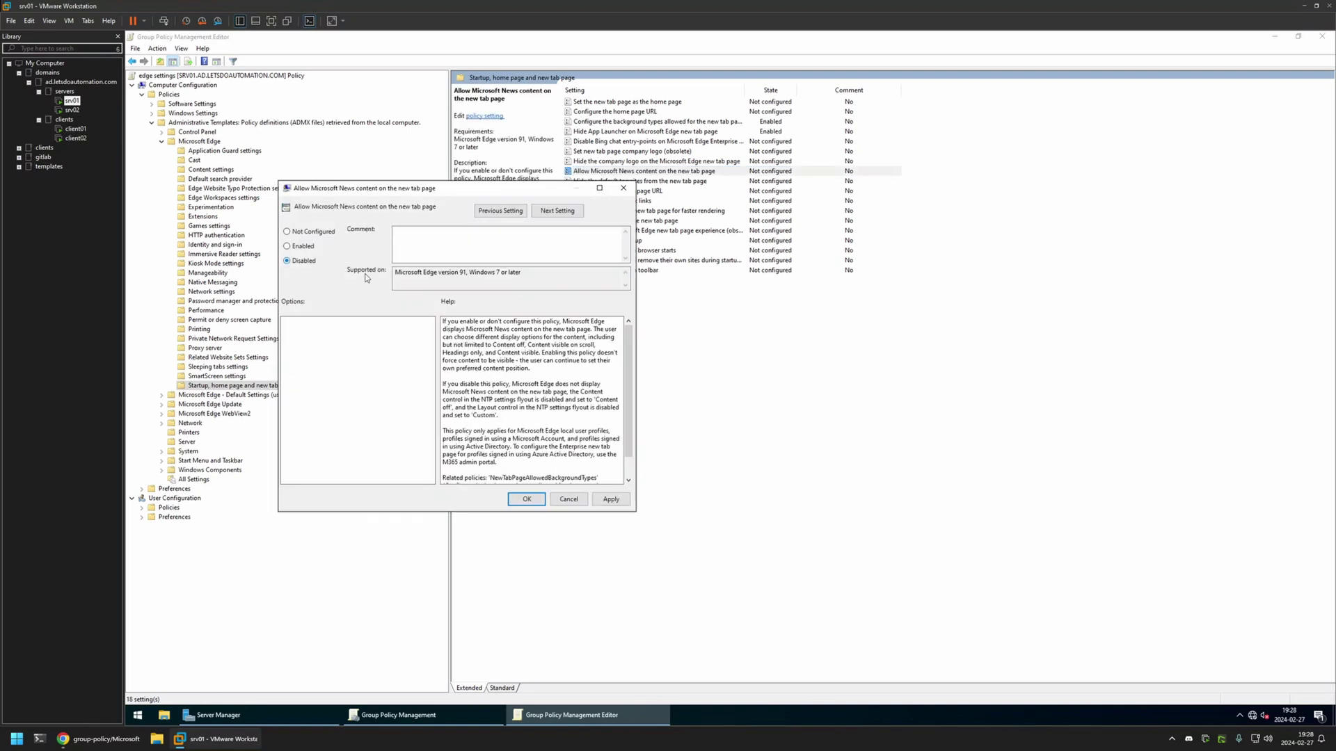
pyautogui.click(616, 501)
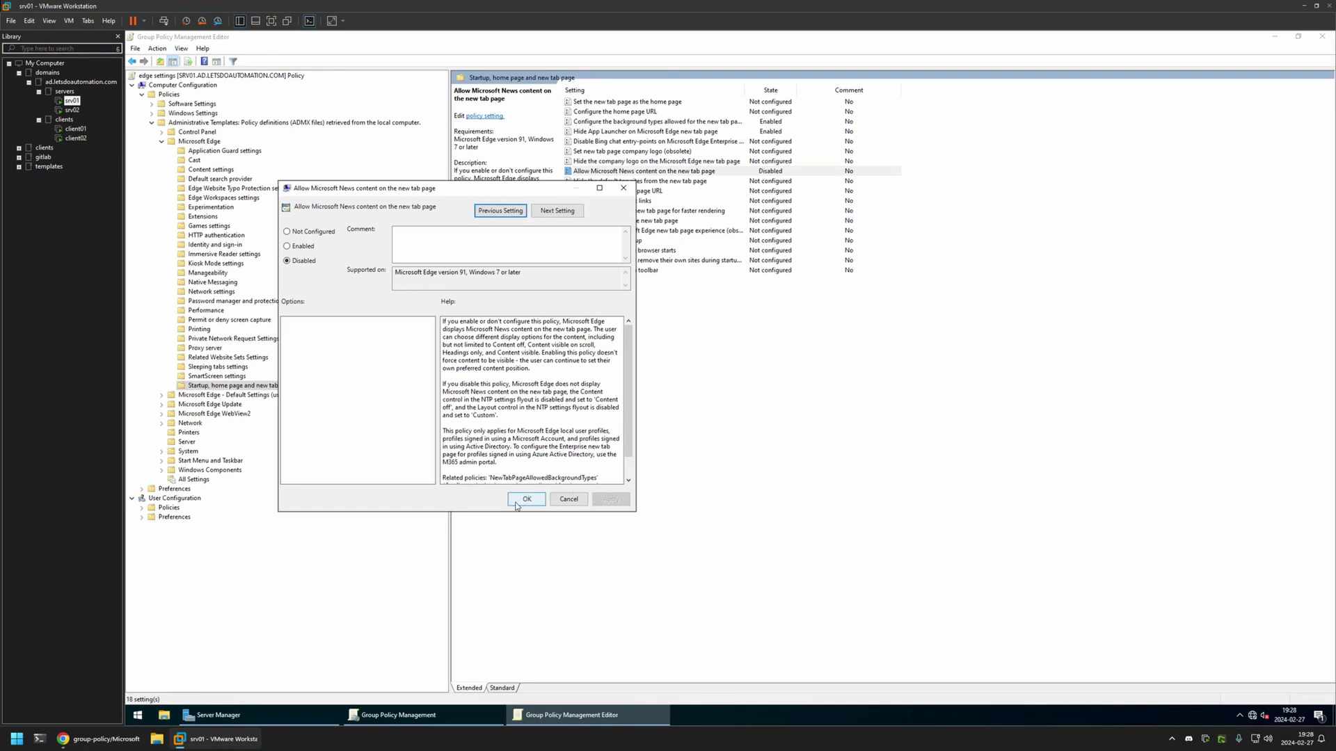
pyautogui.click(526, 499)
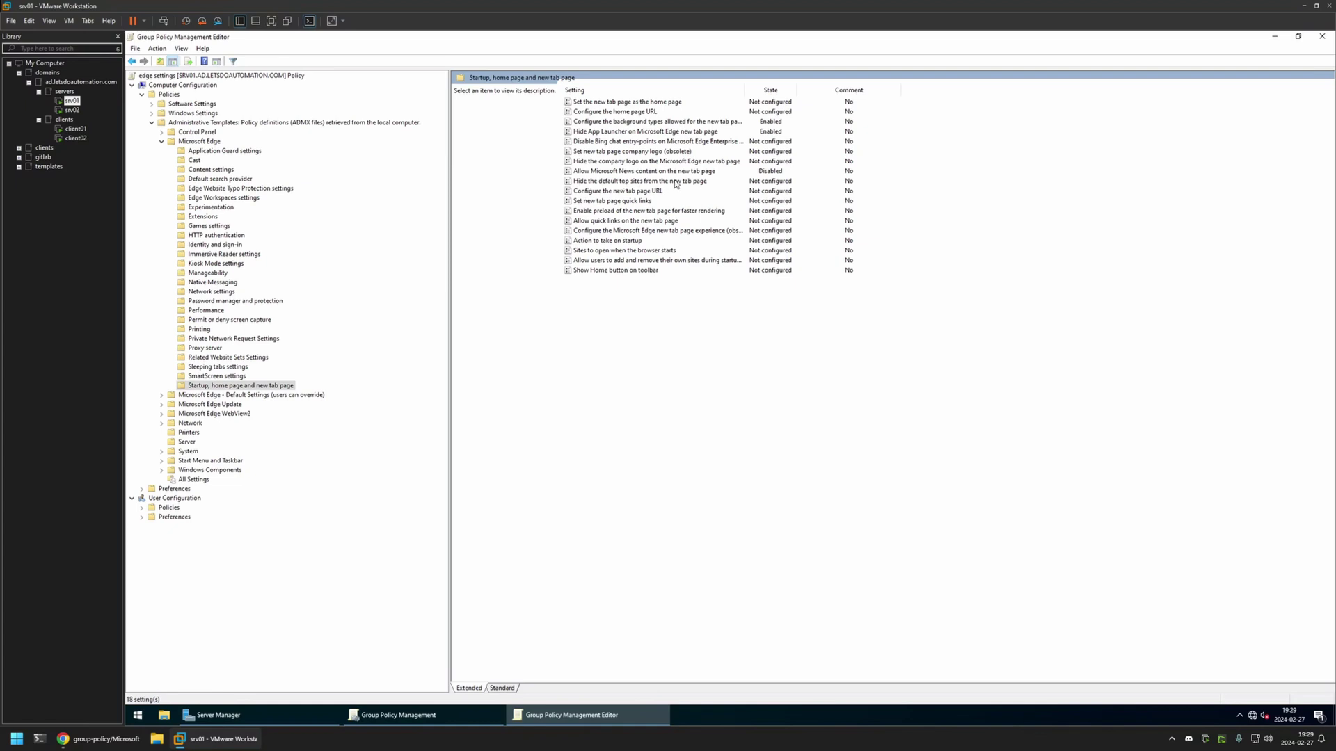
# Enable the Hide the default top sites policy
pyautogui.doubleClick(675, 182)
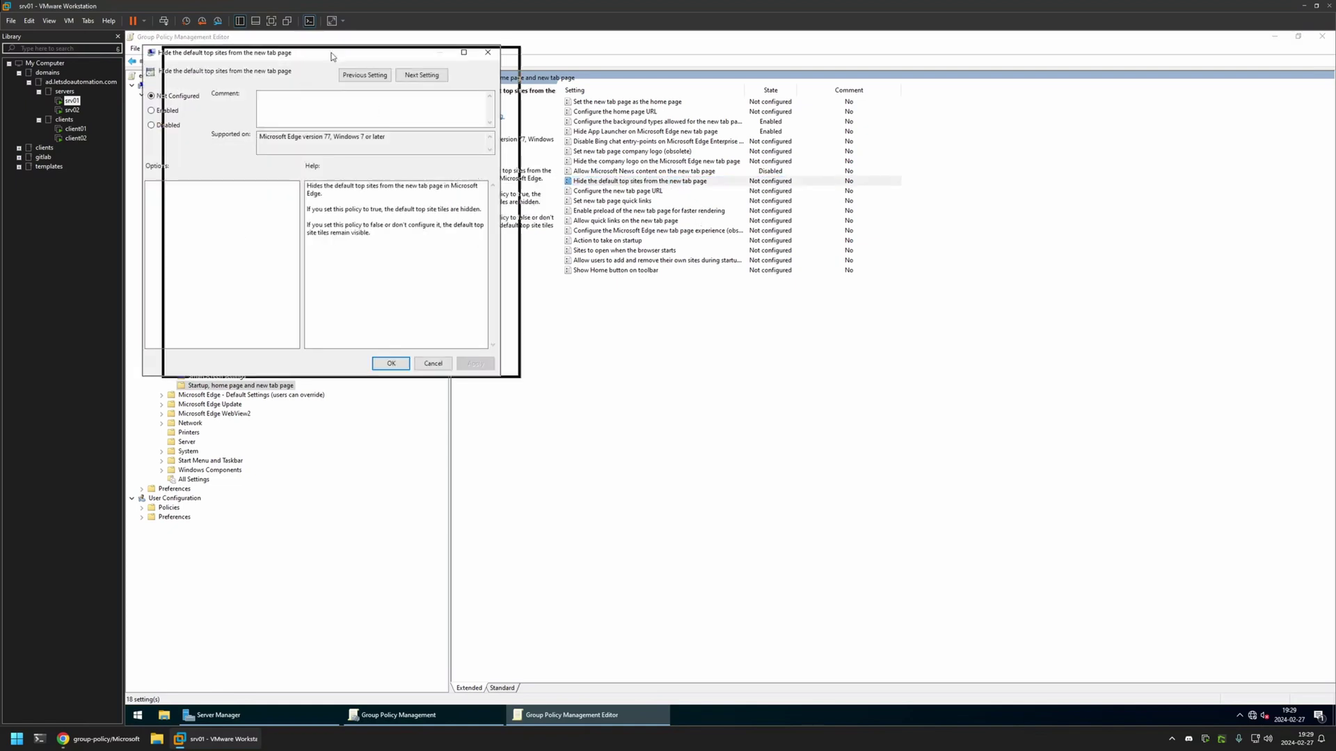
pyautogui.click(510, 186)
pyautogui.click(821, 439)
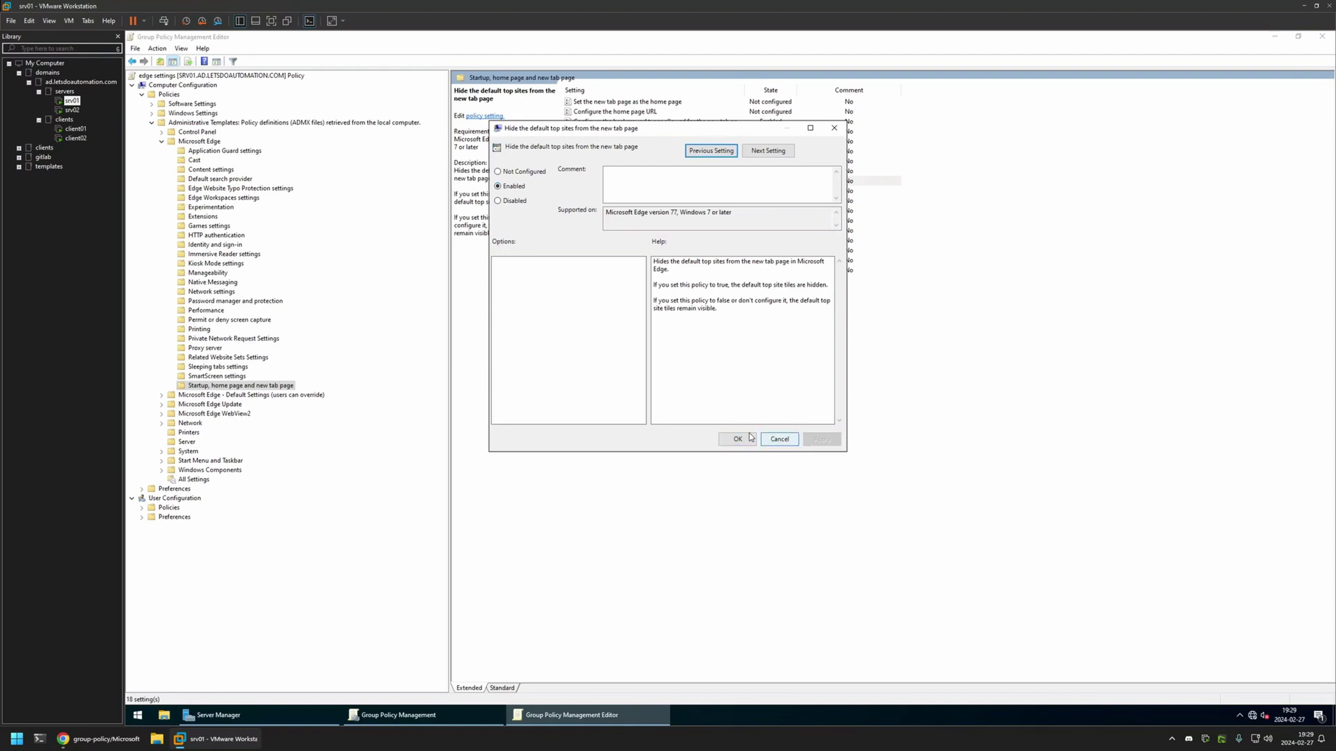
pyautogui.click(734, 439)
pyautogui.click(690, 271)
pyautogui.click(701, 293)
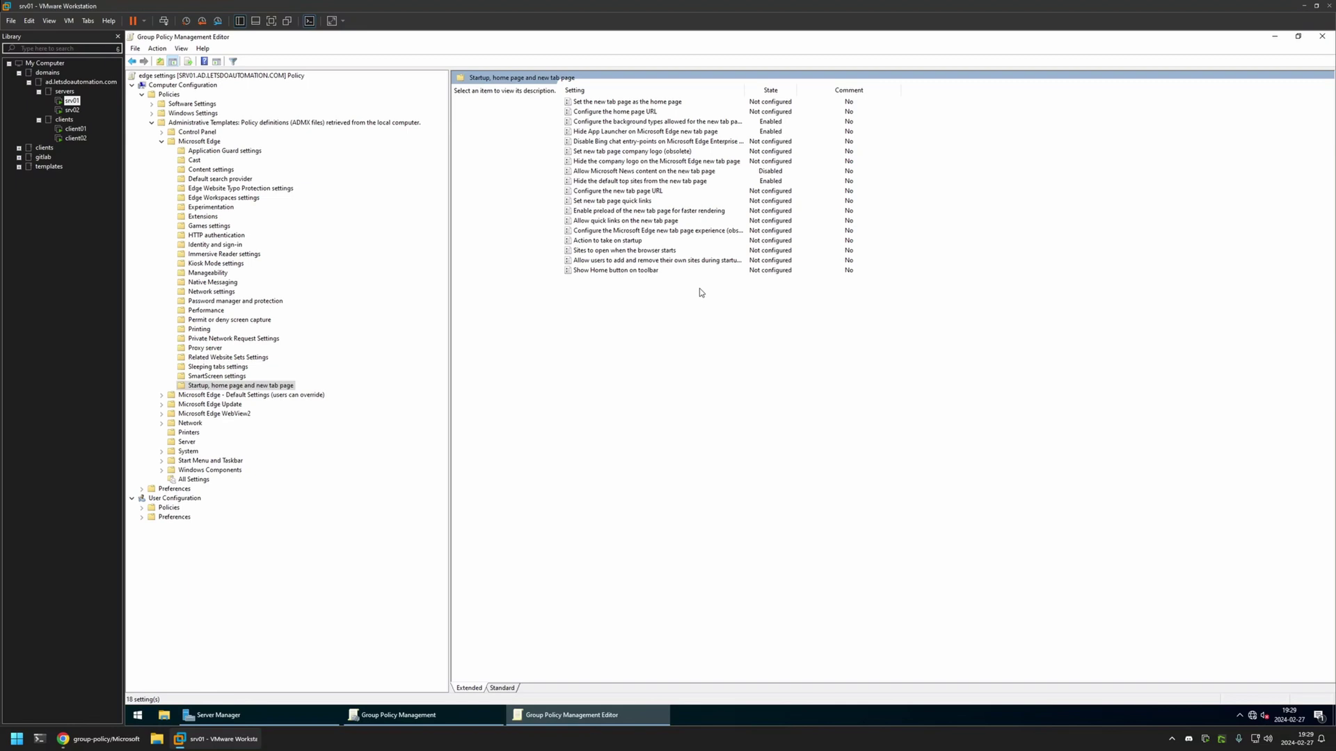
# Close the editor and set the edge settings GPO Status to 'User configuration settings disabled'
pyautogui.click(1322, 36)
pyautogui.click(363, 92)
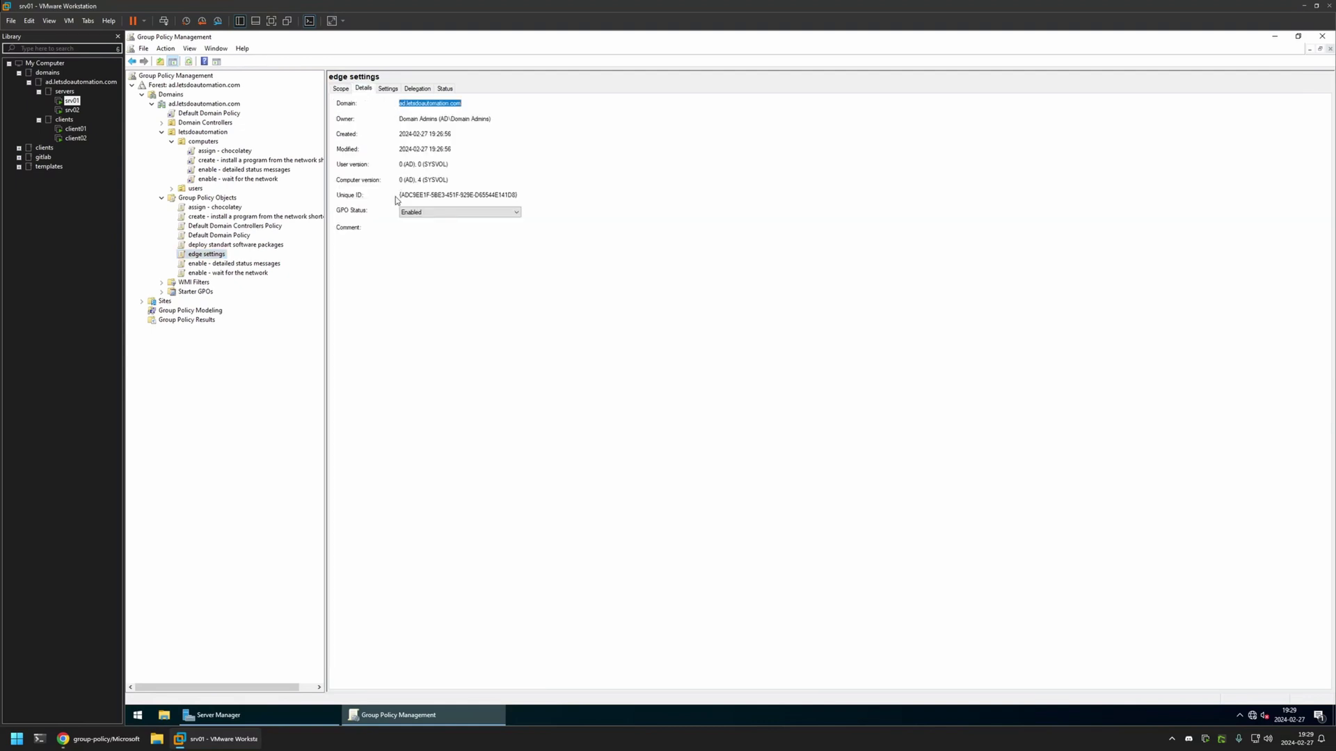
pyautogui.click(425, 213)
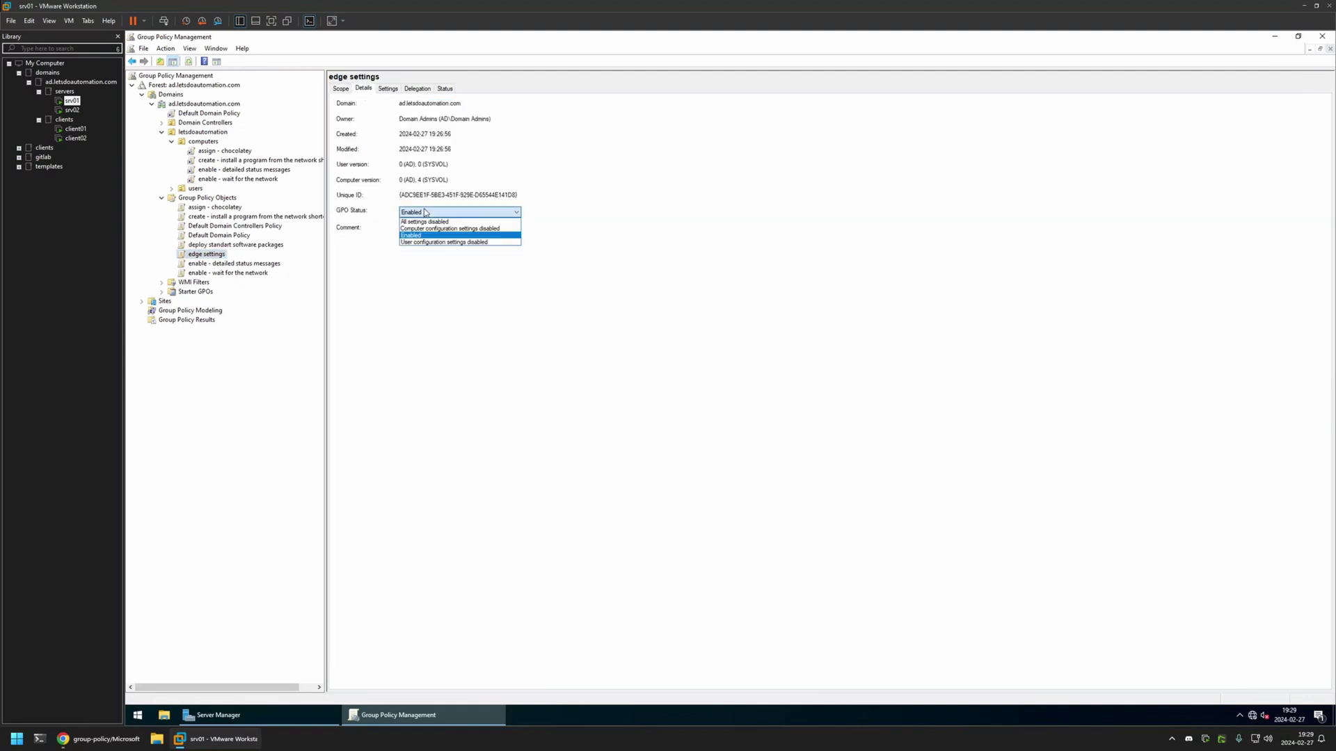
pyautogui.click(436, 242)
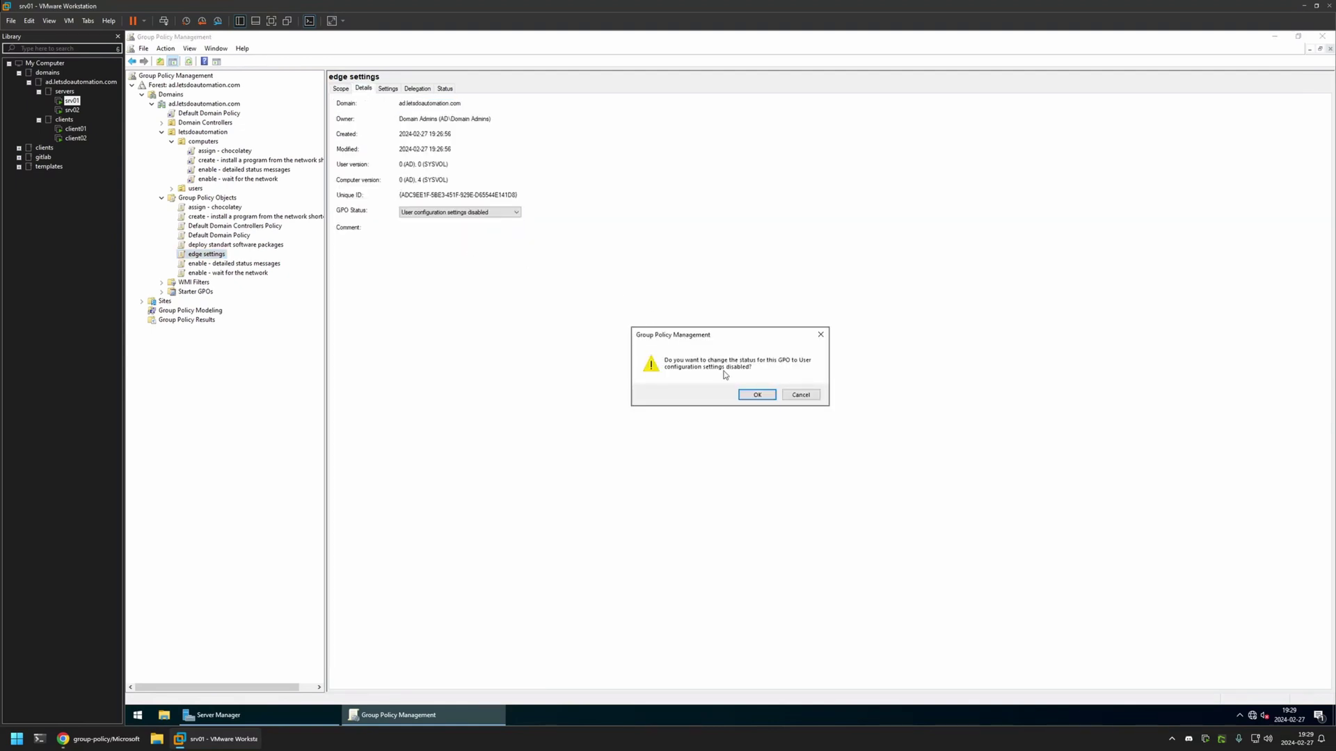
pyautogui.click(755, 395)
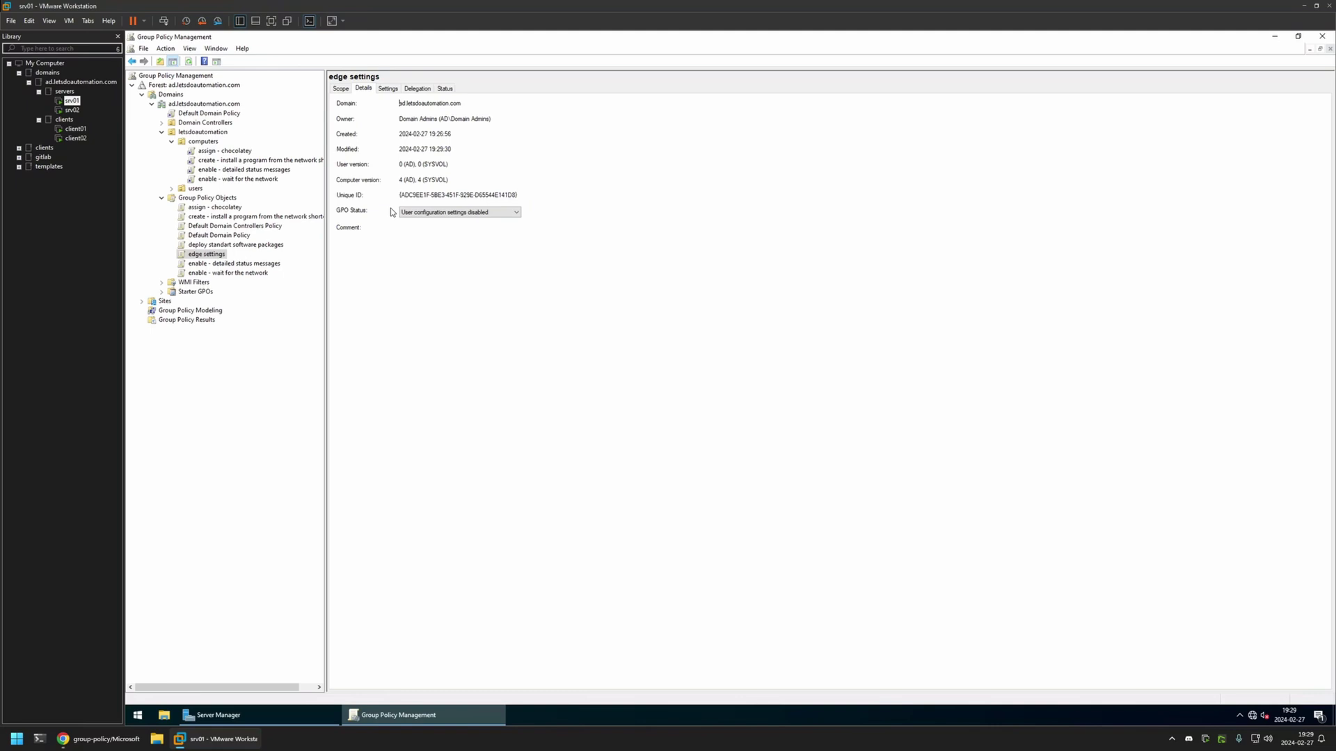
# Drag the edge settings GPO onto the computers OU and confirm the new link
pyautogui.click(208, 142)
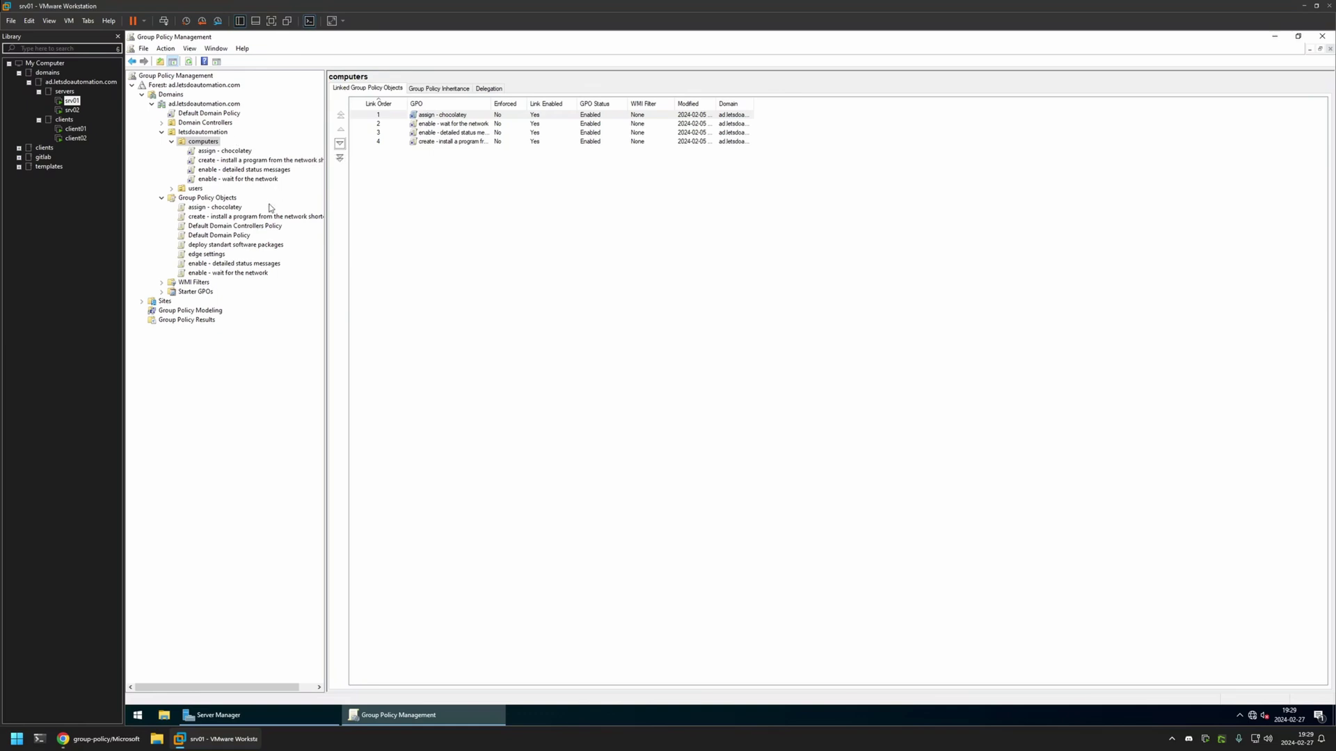
pyautogui.moveTo(213, 256); pyautogui.dragTo(209, 142)
pyautogui.click(763, 395)
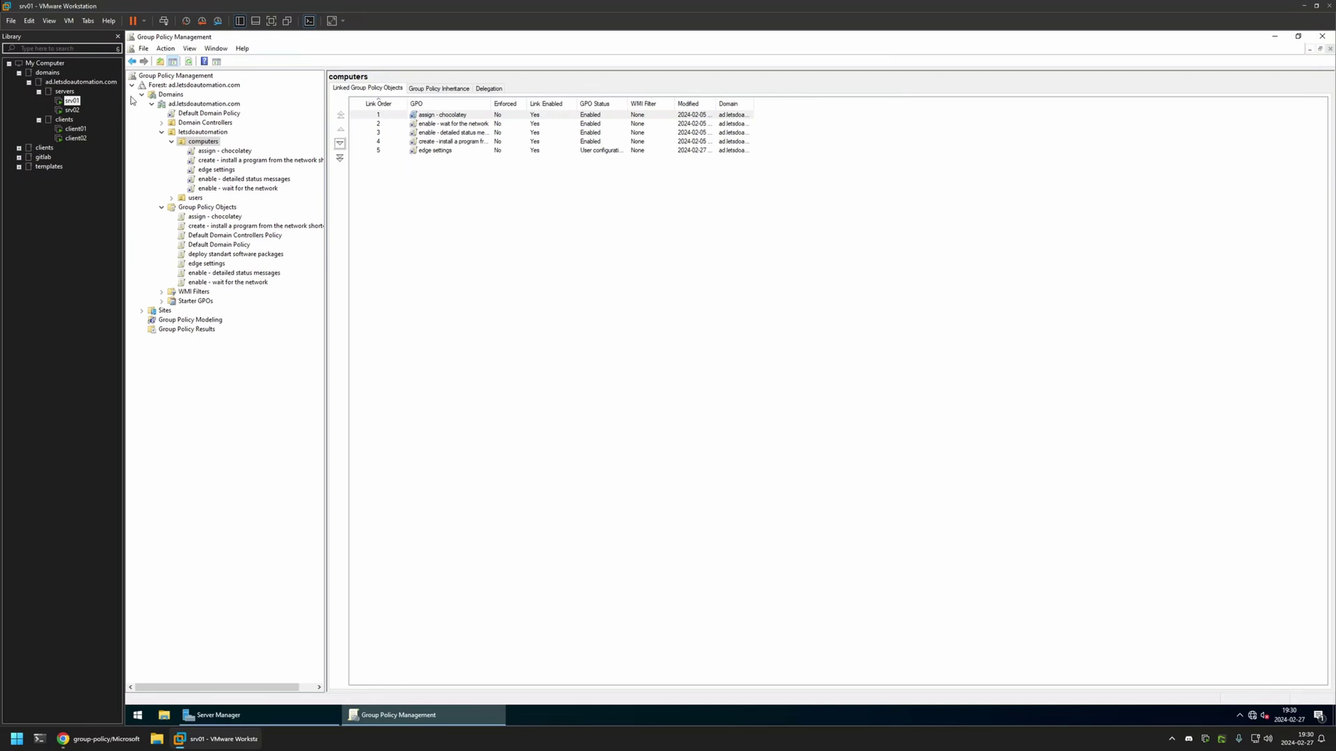
# On client01, launch Edge and scroll through the default new tab with top sites and news feed
pyautogui.click(80, 128)
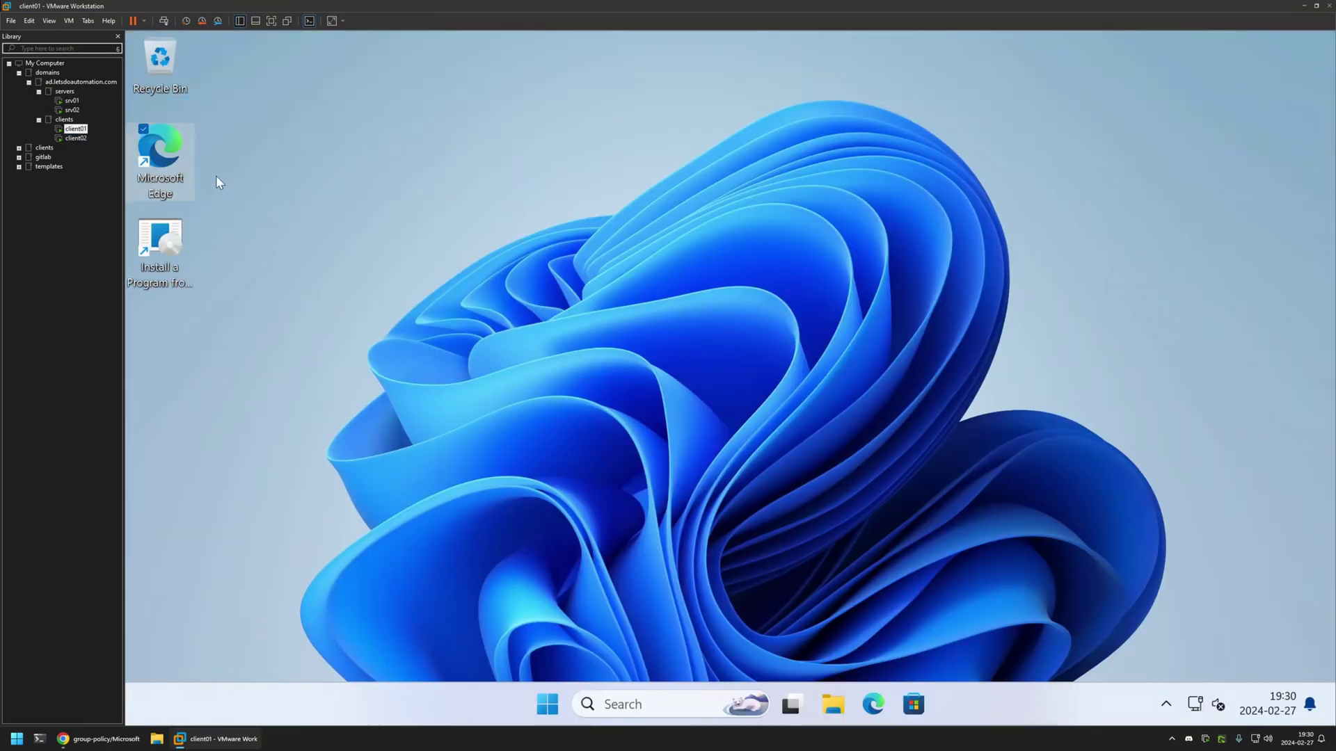
pyautogui.doubleClick(160, 157)
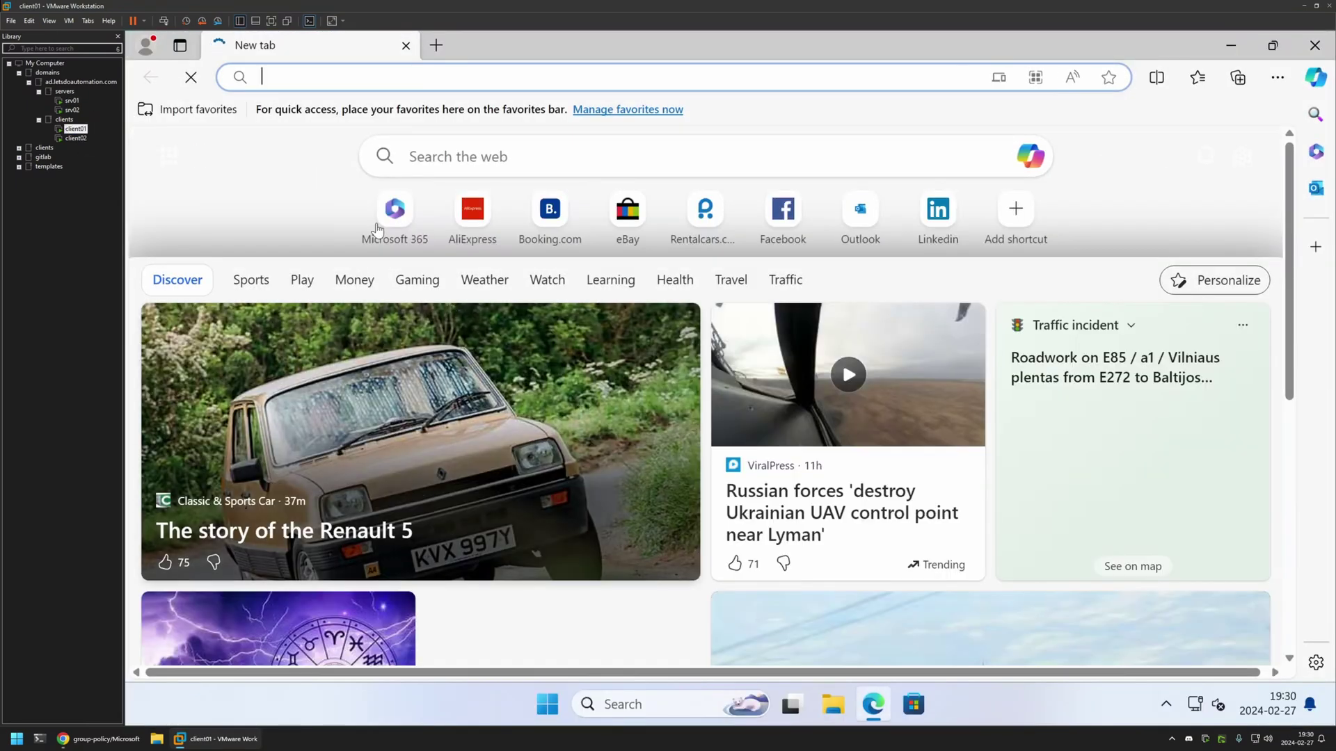
pyautogui.scroll(-5, 609, 261)
pyautogui.scroll(-5, 609, 261)
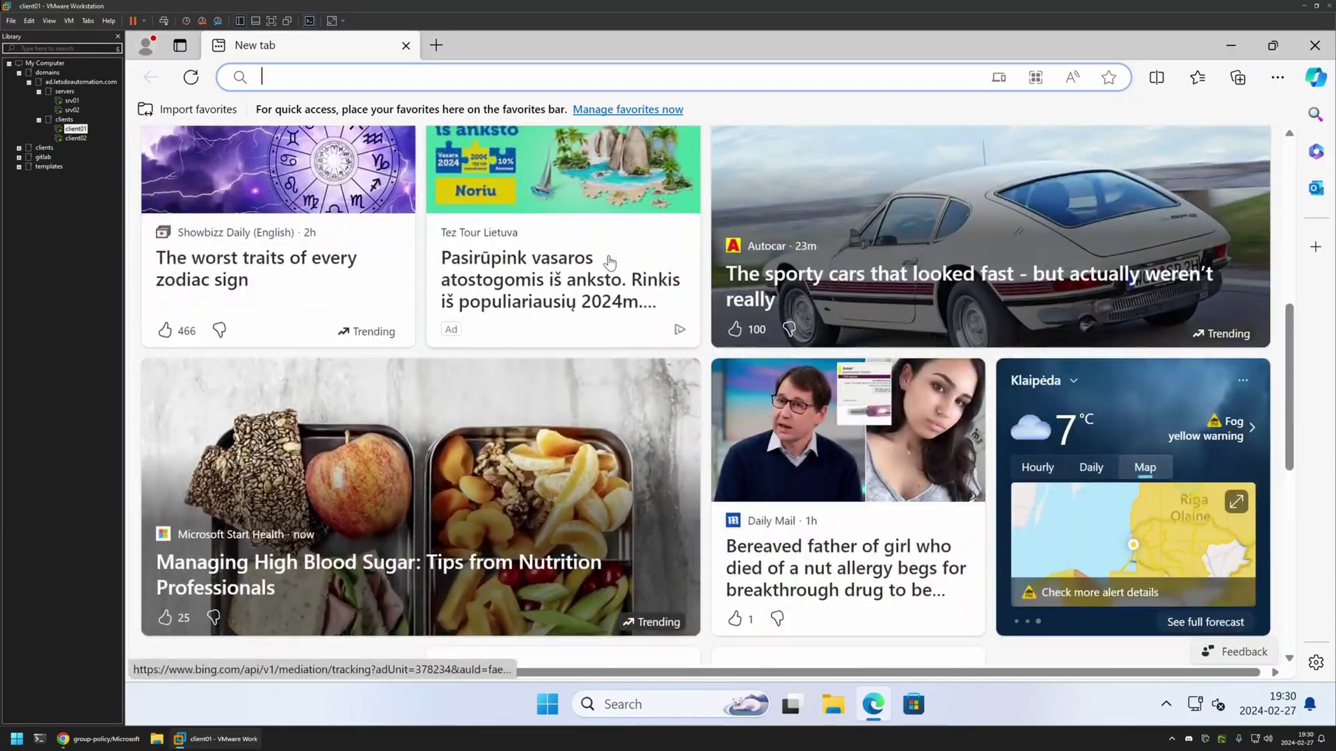
pyautogui.scroll(10, 589, 285)
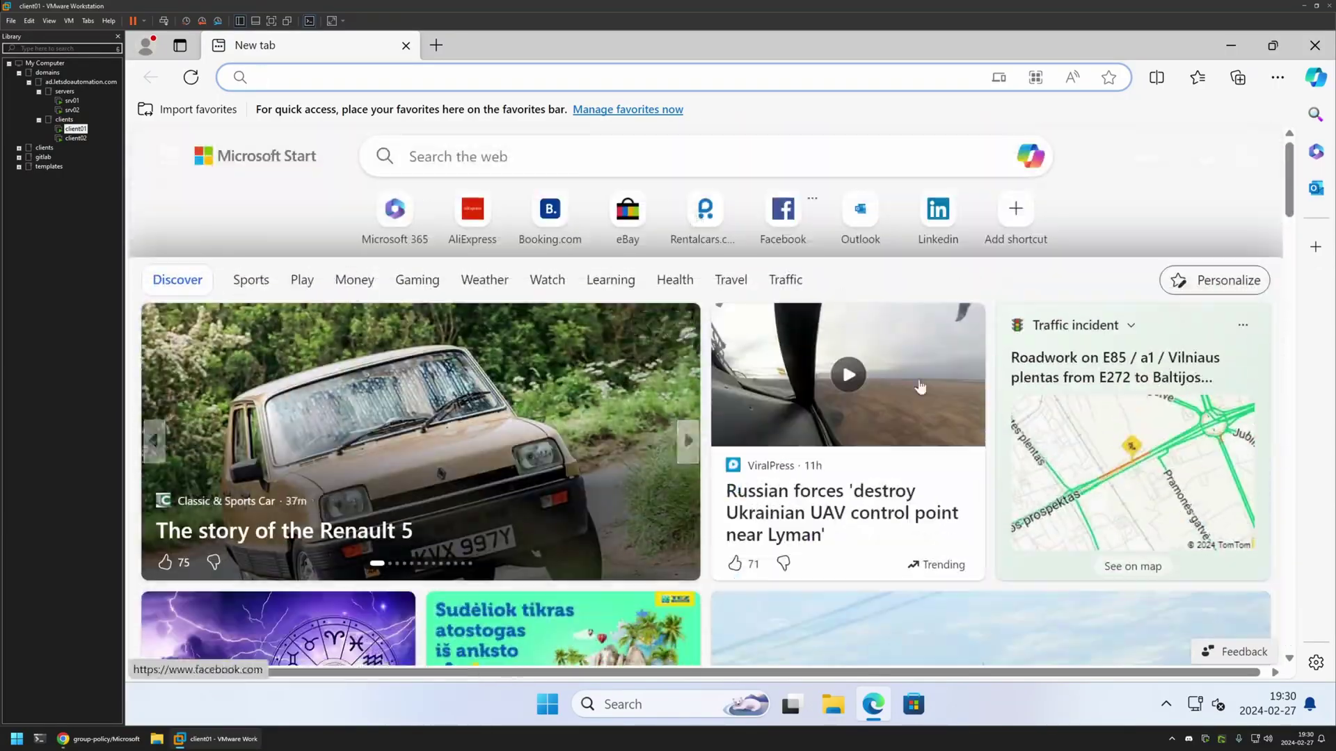
pyautogui.scroll(-1, 402, 391)
pyautogui.scroll(1, 402, 391)
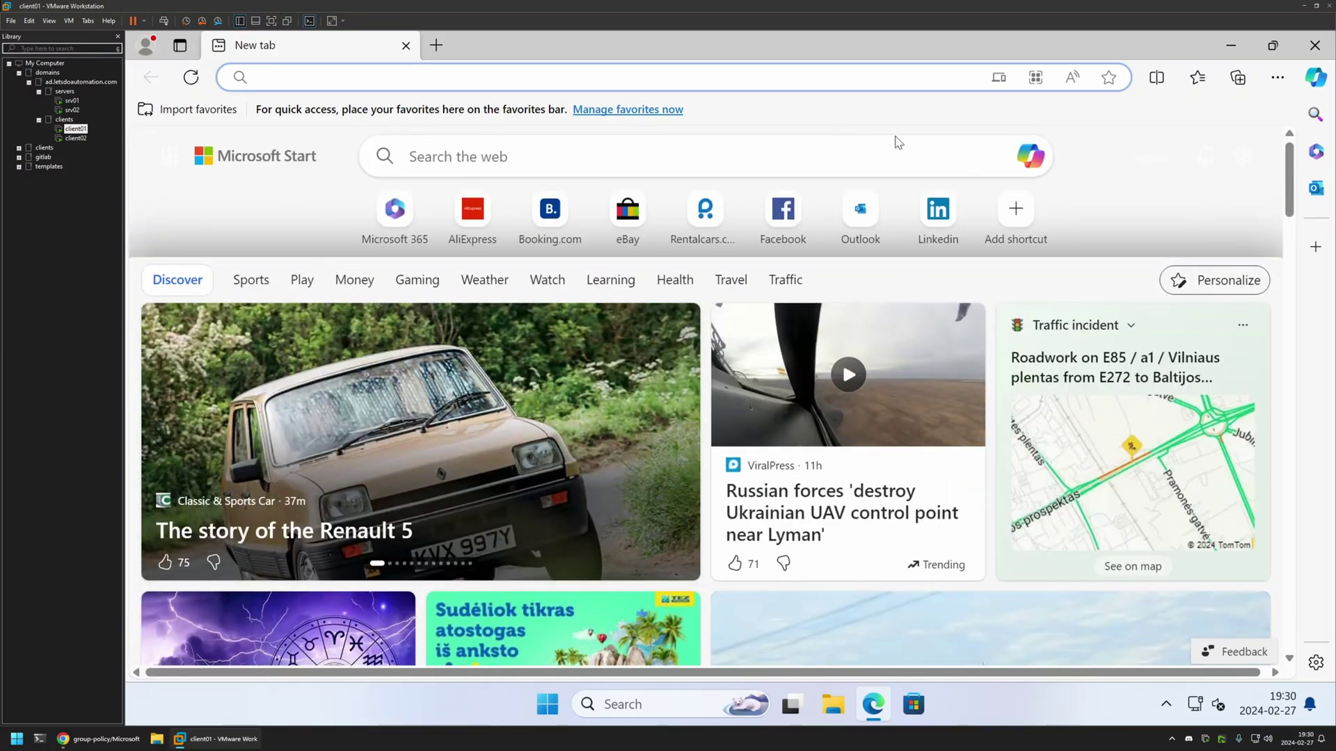
pyautogui.scroll(-10, 717, 167)
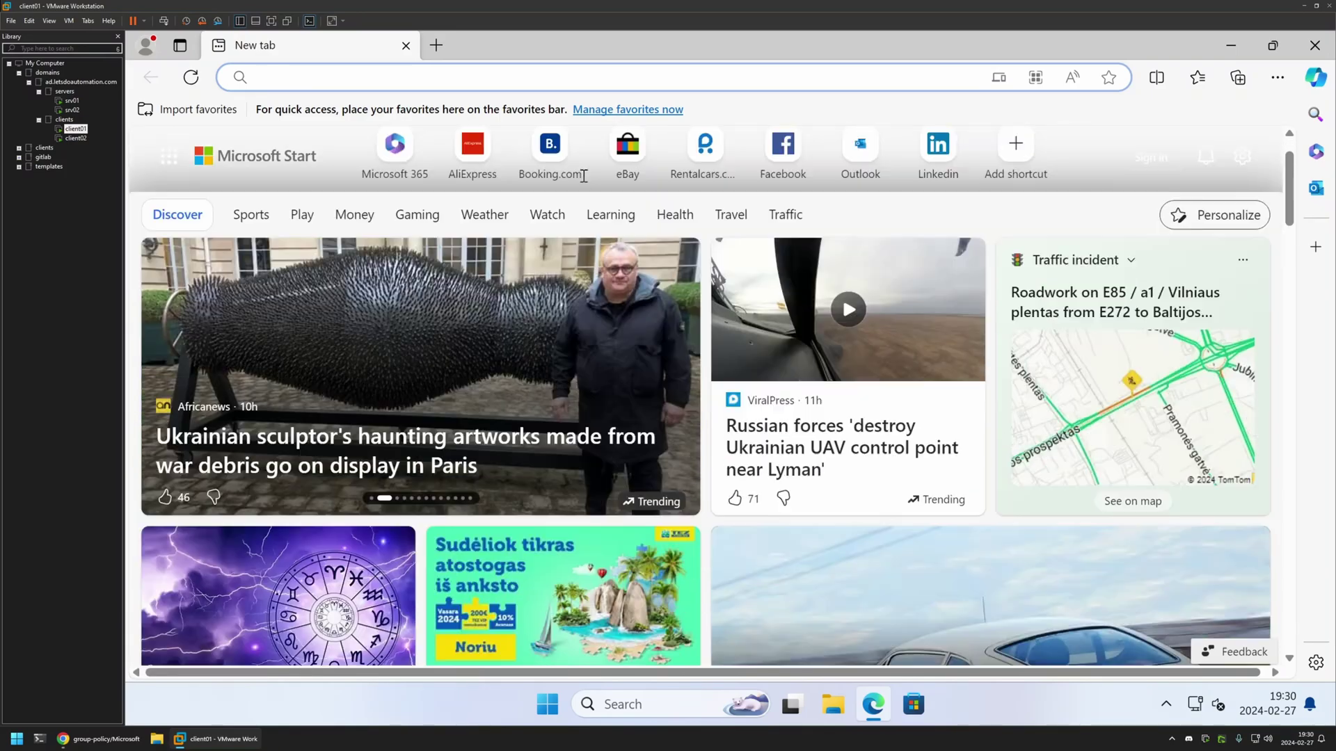
pyautogui.scroll(10, 583, 182)
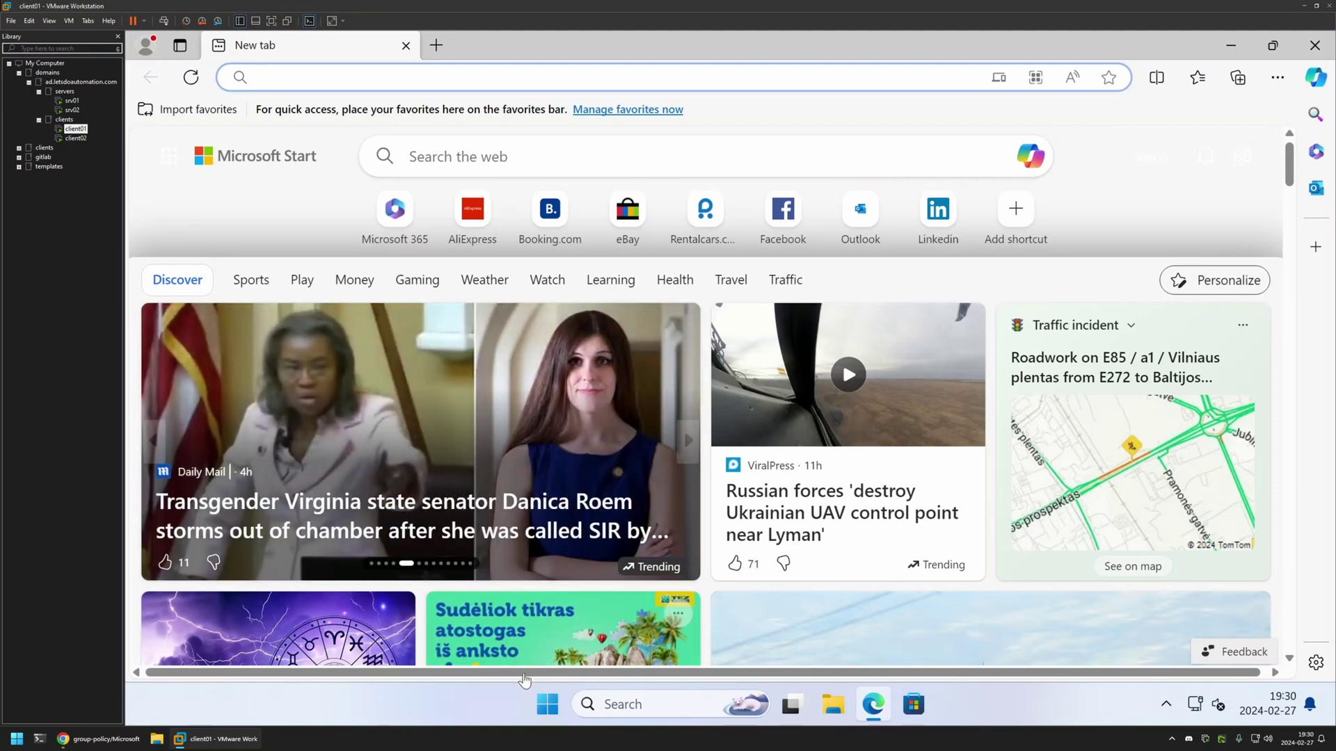
# Run gpupdate from a Command Prompt on the client, then bring Edge back to front
pyautogui.click(554, 692)
pyautogui.write('cmd')
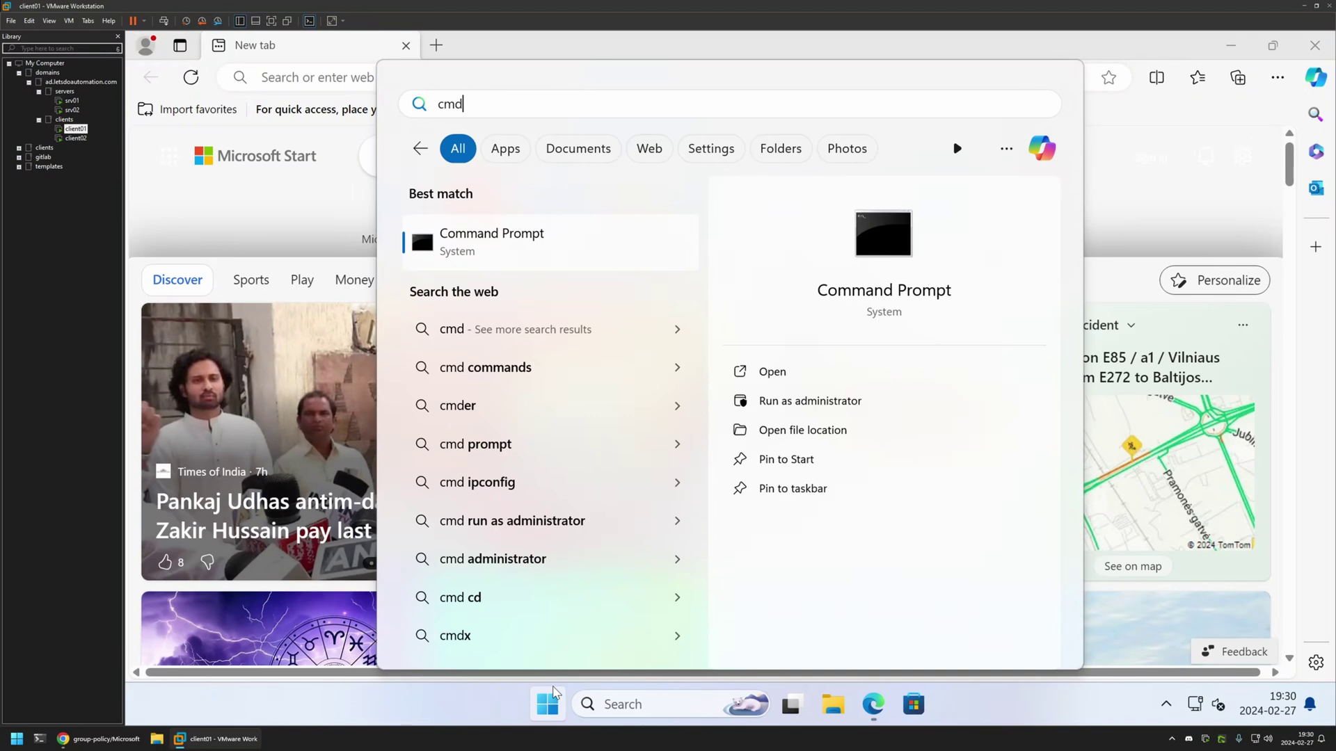
pyautogui.press('Return')
pyautogui.write('gp')
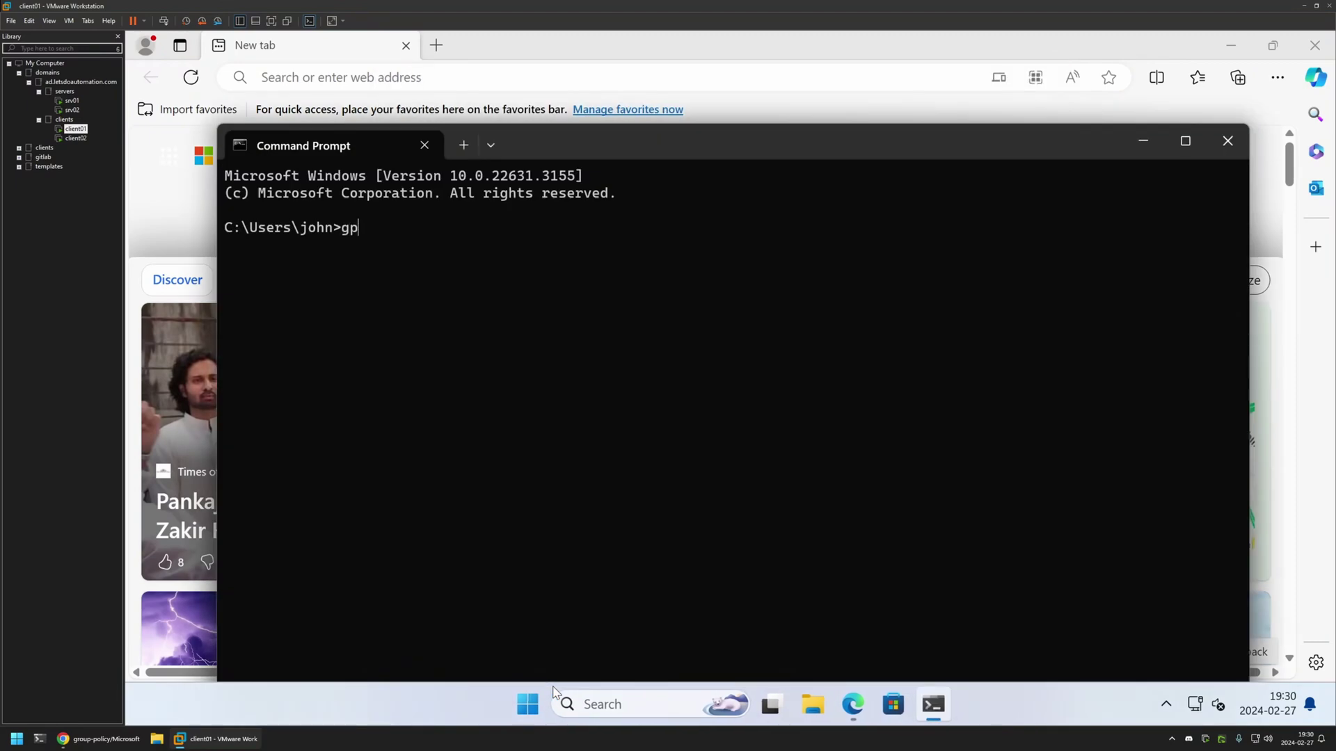
pyautogui.write('update')
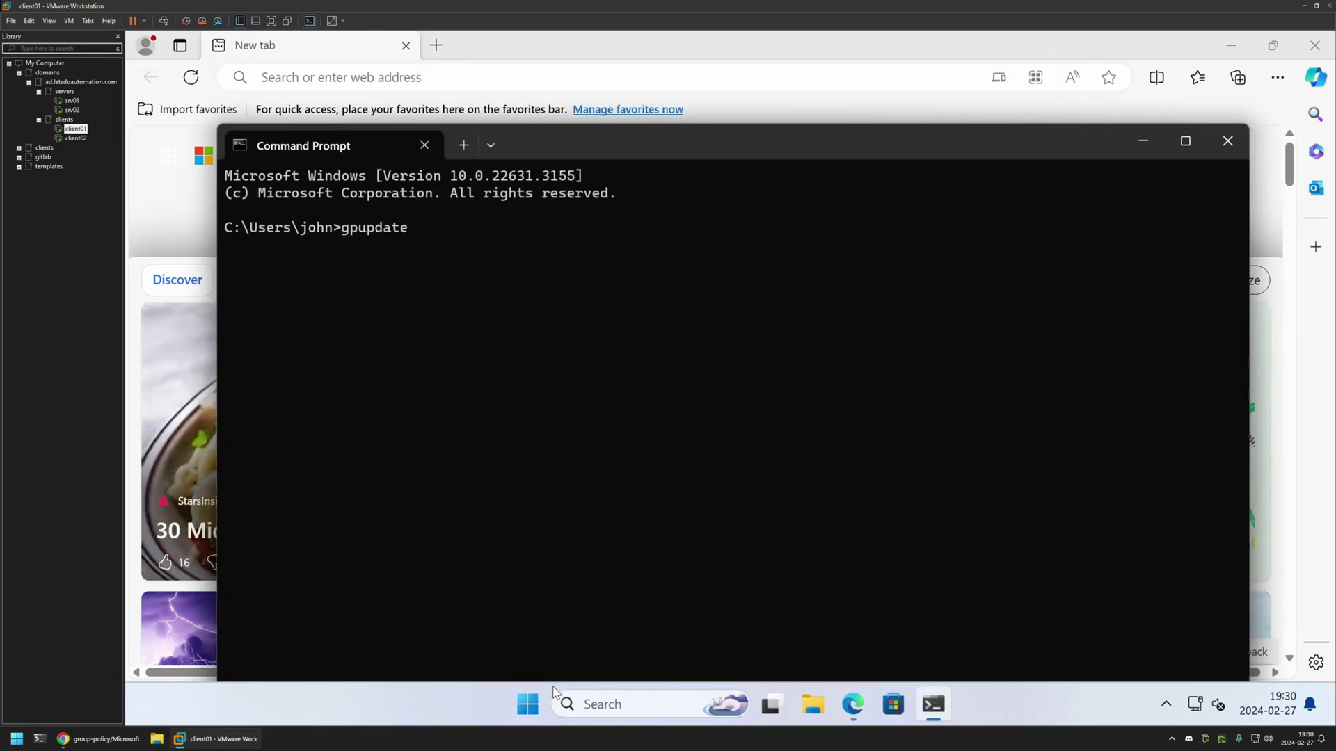
pyautogui.press('Return')
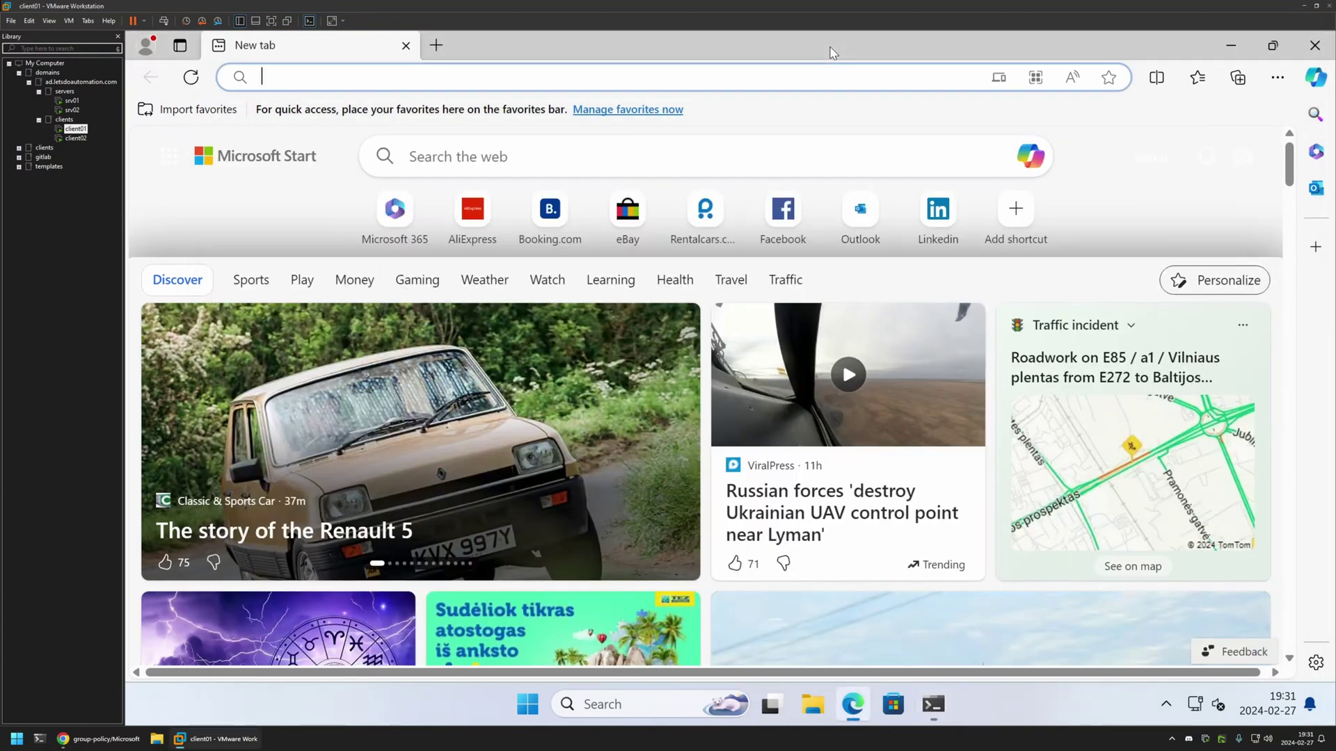
pyautogui.click(830, 51)
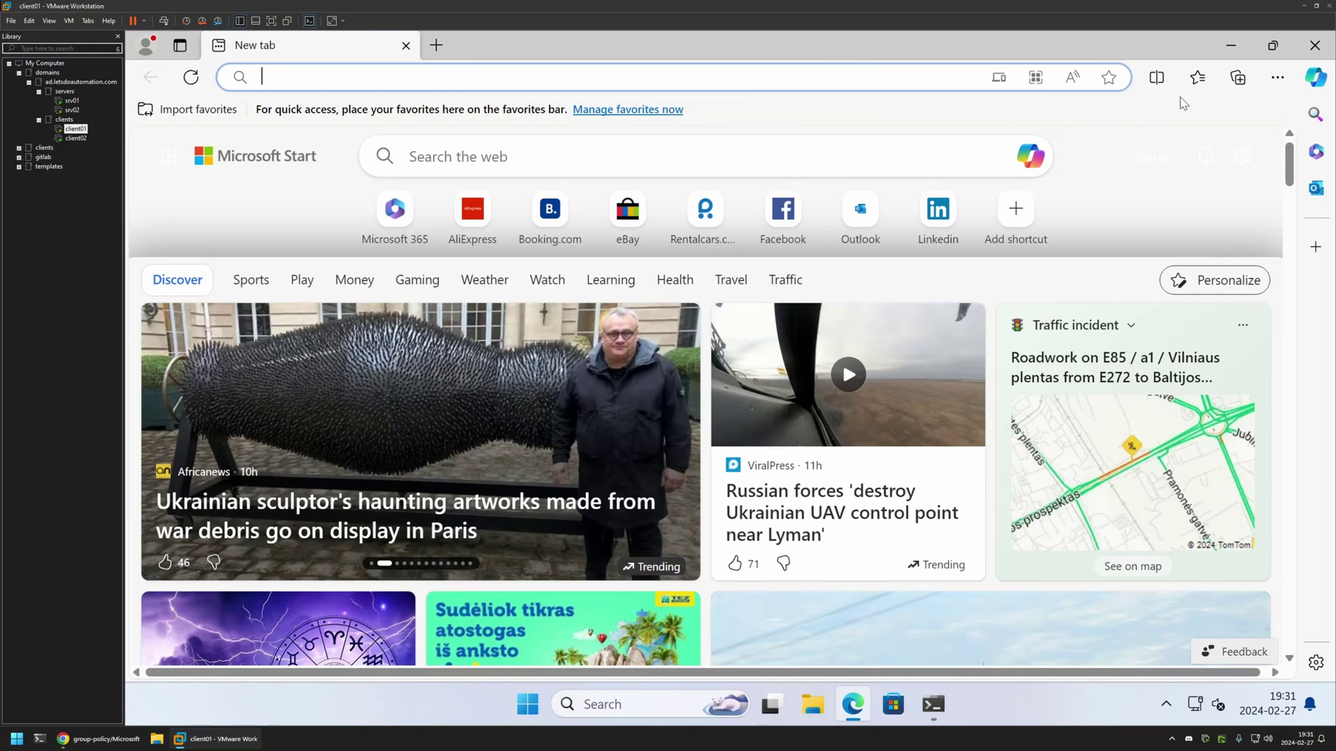
# Close and relaunch Edge to see the clean new tab page with only the search box
pyautogui.click(1315, 45)
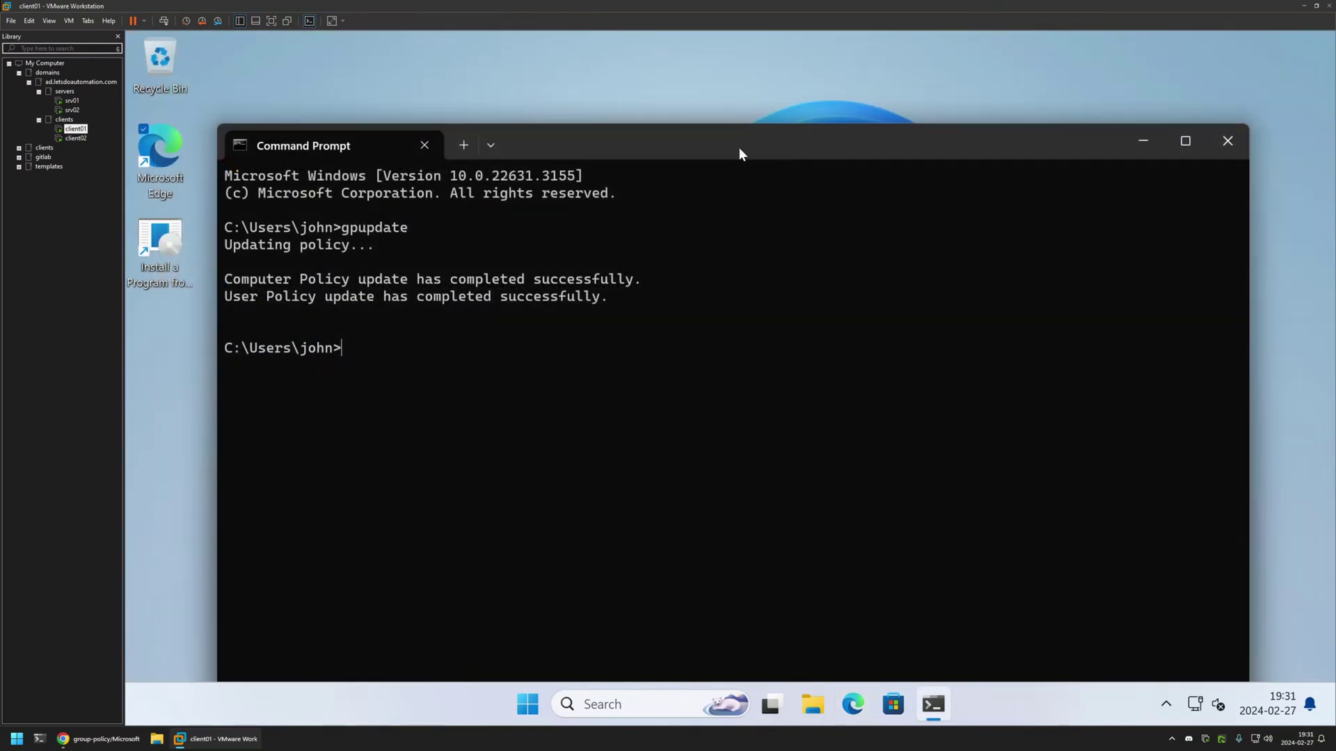
pyautogui.doubleClick(161, 147)
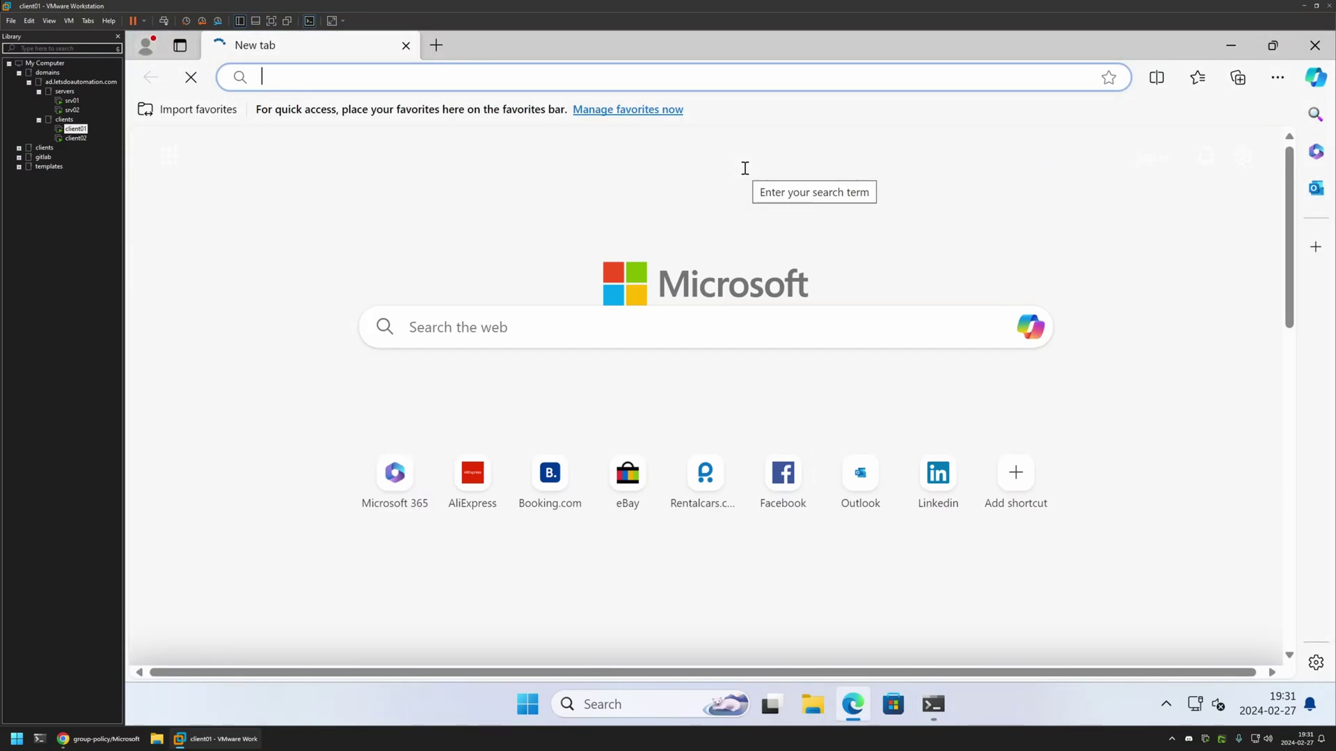